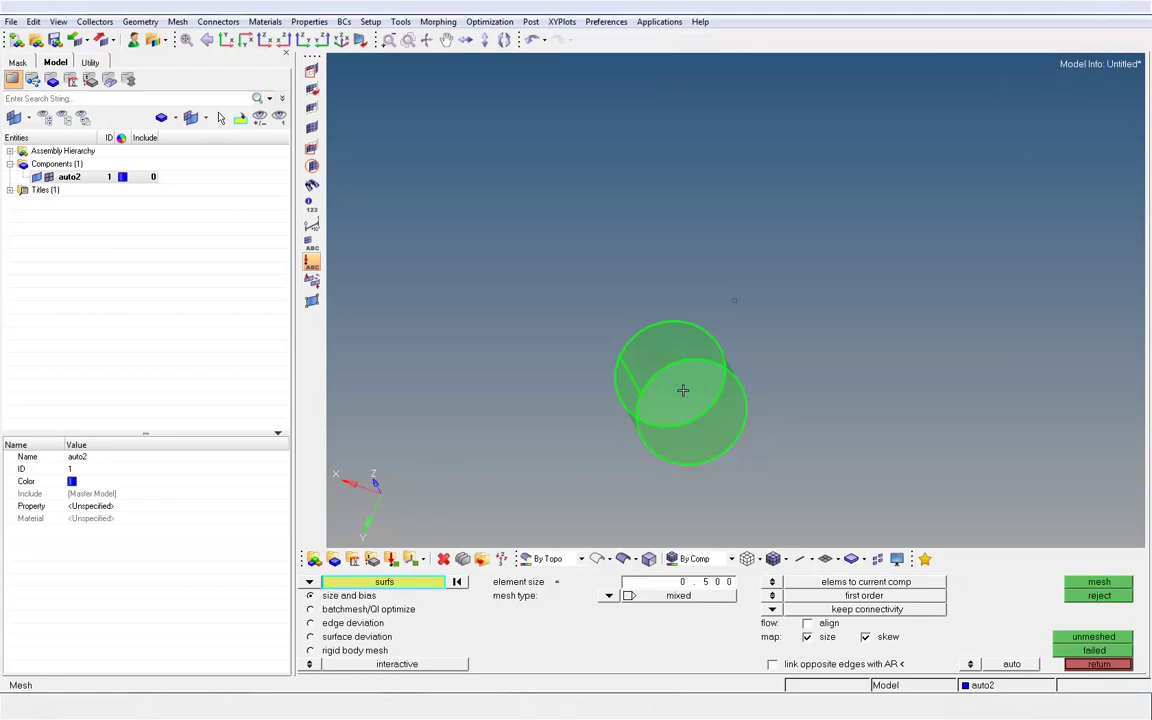
# Step: Mesh the cylinder's top circular face with 128 elements at 0.5 size and accept it
pyautogui.rightClick(682, 390)
pyautogui.click(1082, 586)
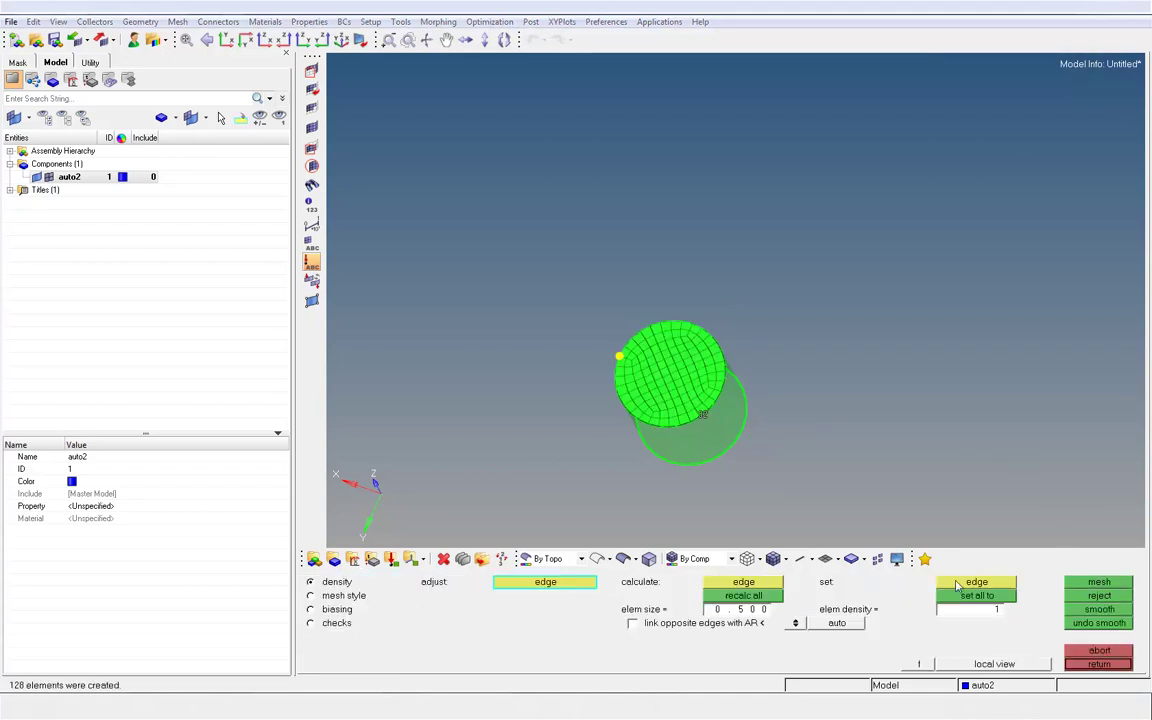
pyautogui.keyDown('ctrl'); pyautogui.moveTo(639, 420); pyautogui.dragTo(626, 325); pyautogui.keyUp('ctrl')
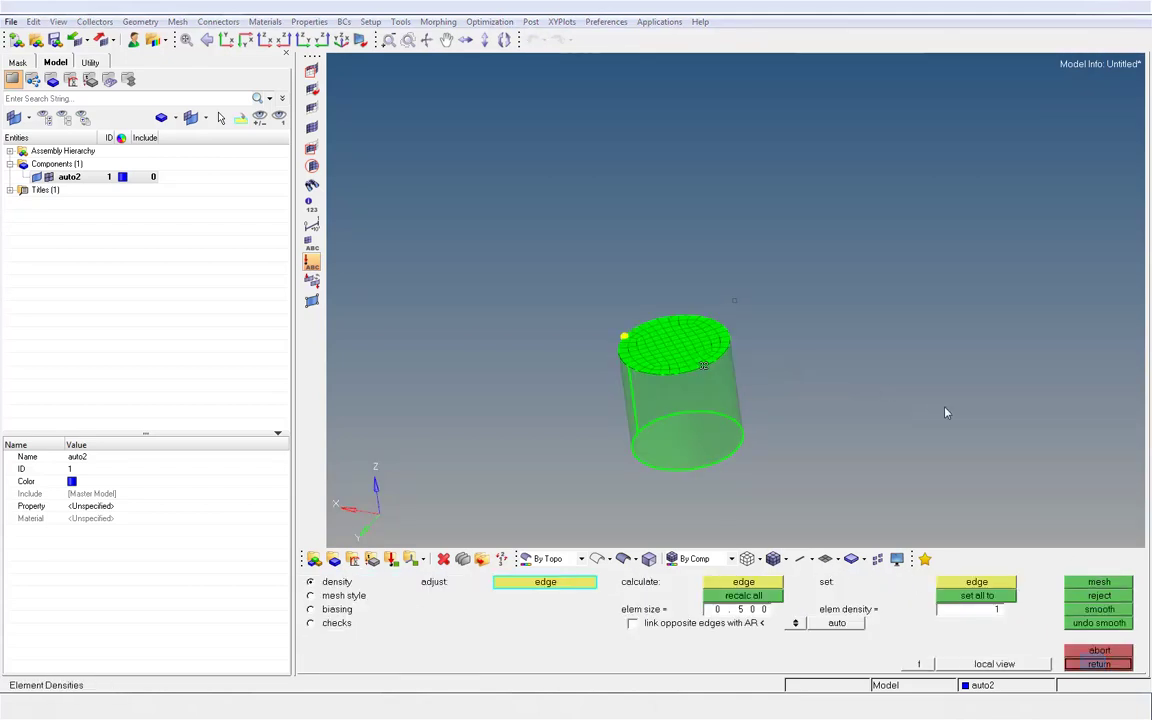
pyautogui.click(1097, 665)
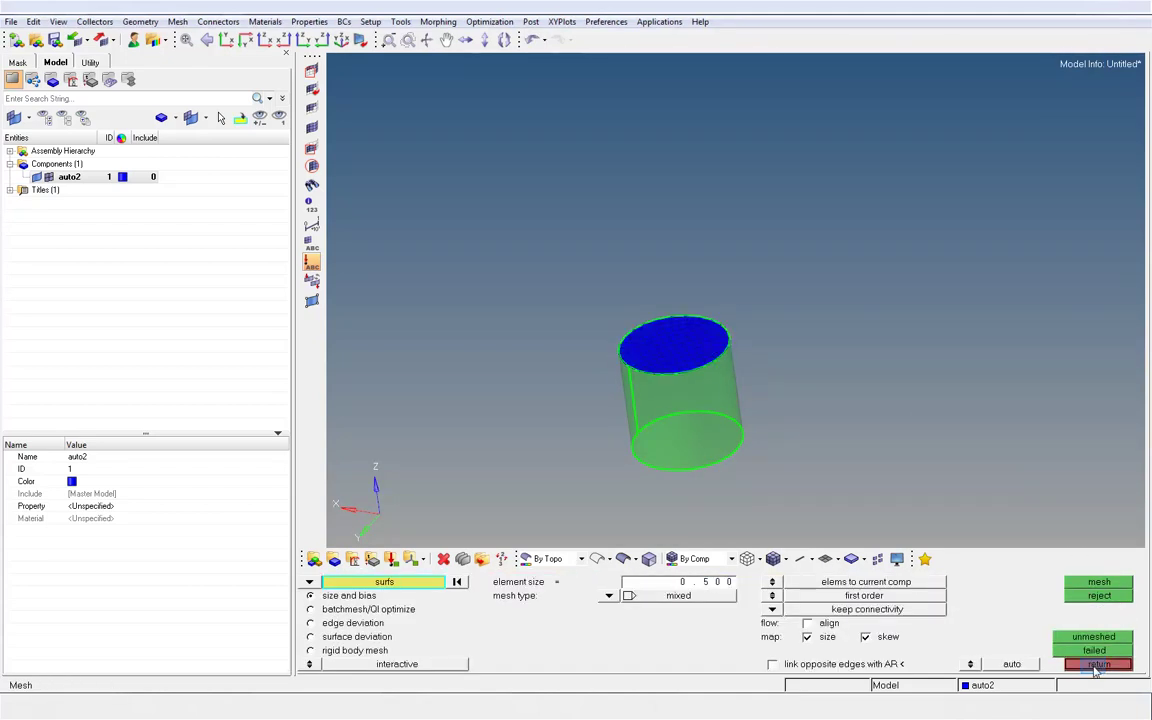
pyautogui.click(1097, 665)
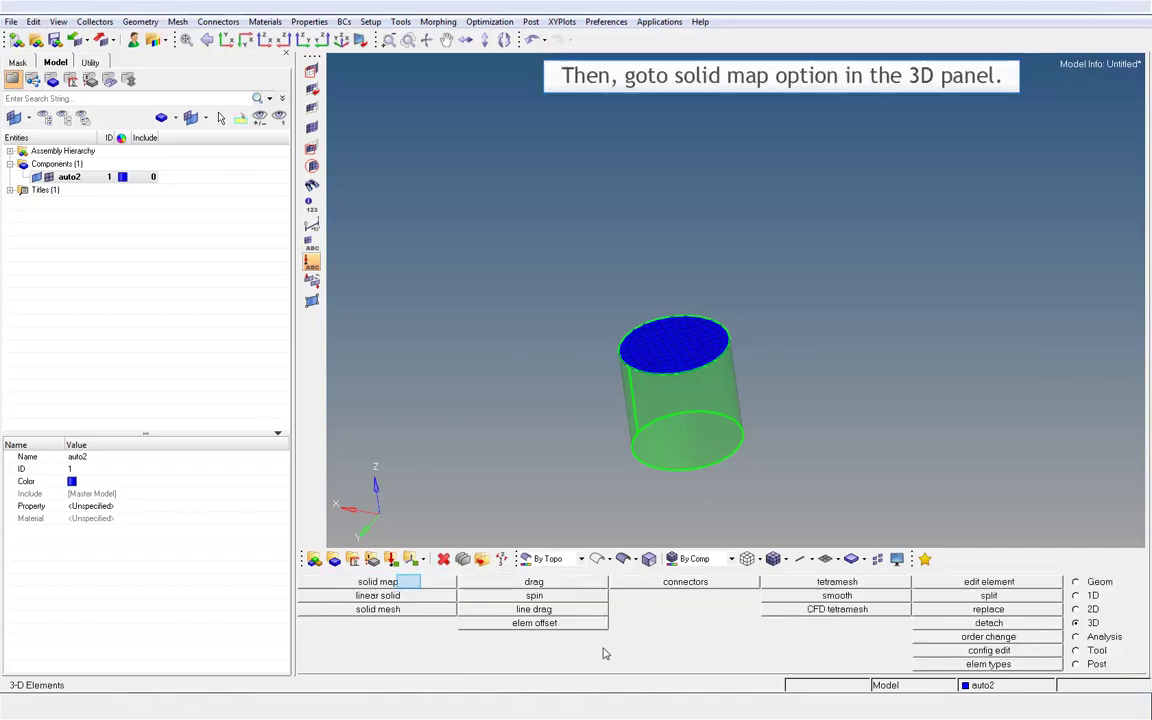
# Step: In general solid map, drag the 128 displayed top-face elements with elements to match set to none
pyautogui.click(380, 582)
pyautogui.click(311, 582)
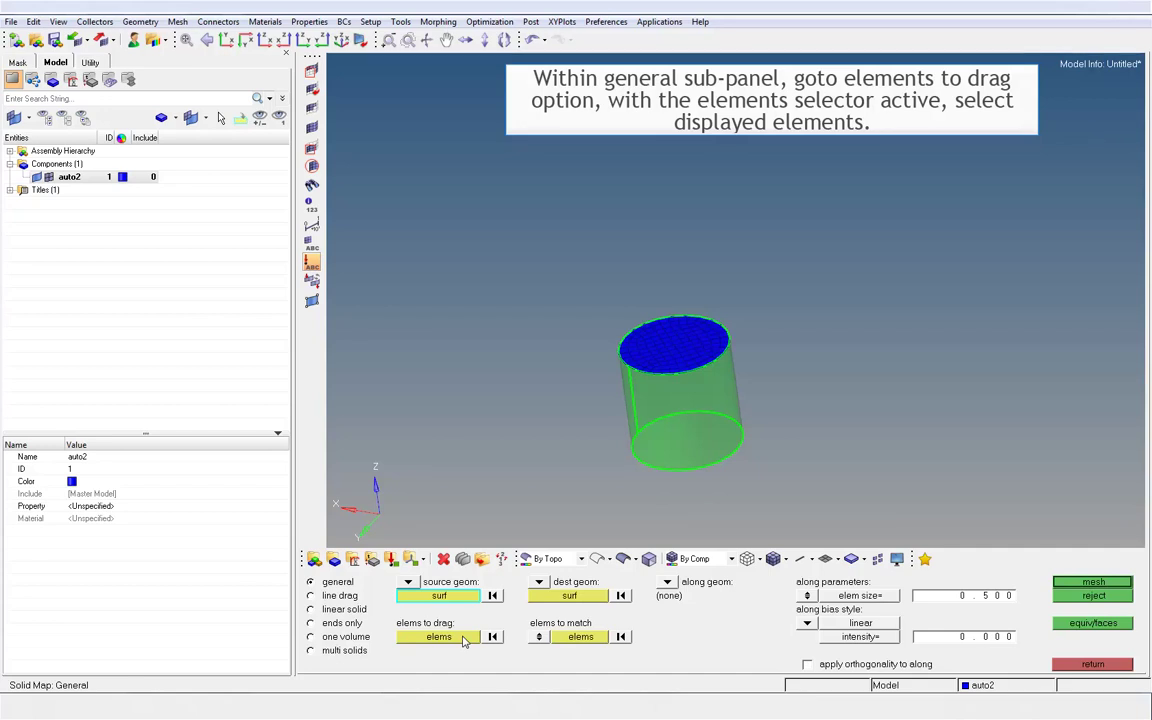
pyautogui.click(455, 638)
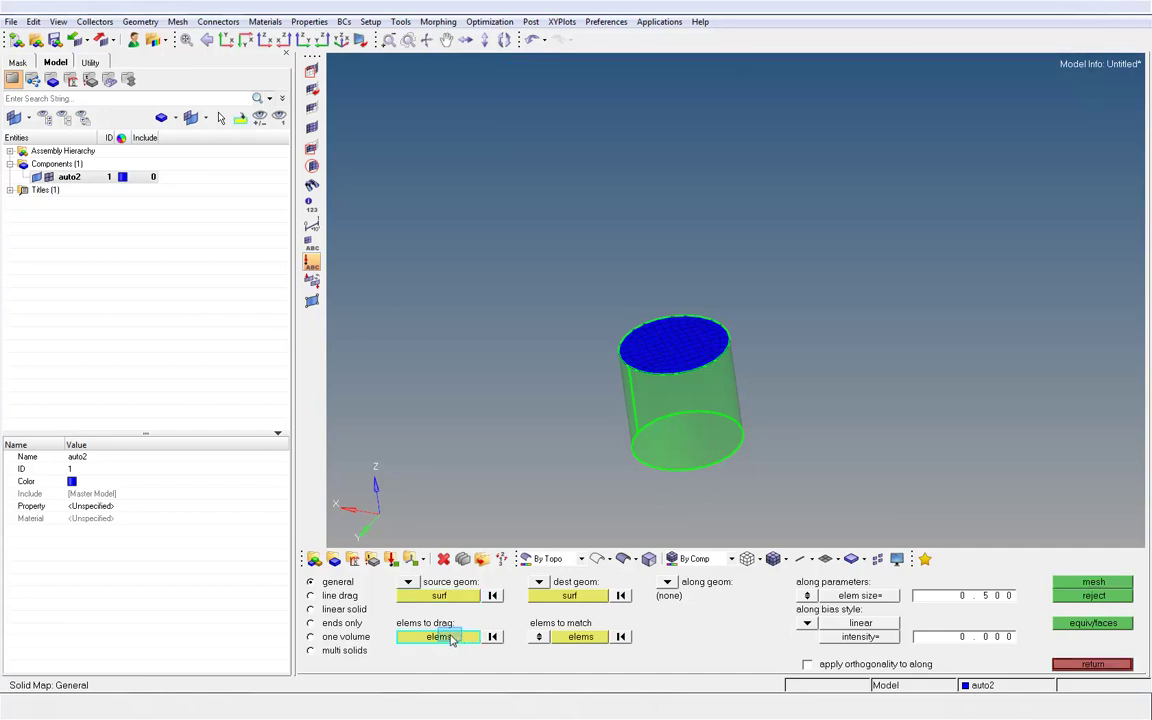
pyautogui.click(450, 638)
pyautogui.click(404, 609)
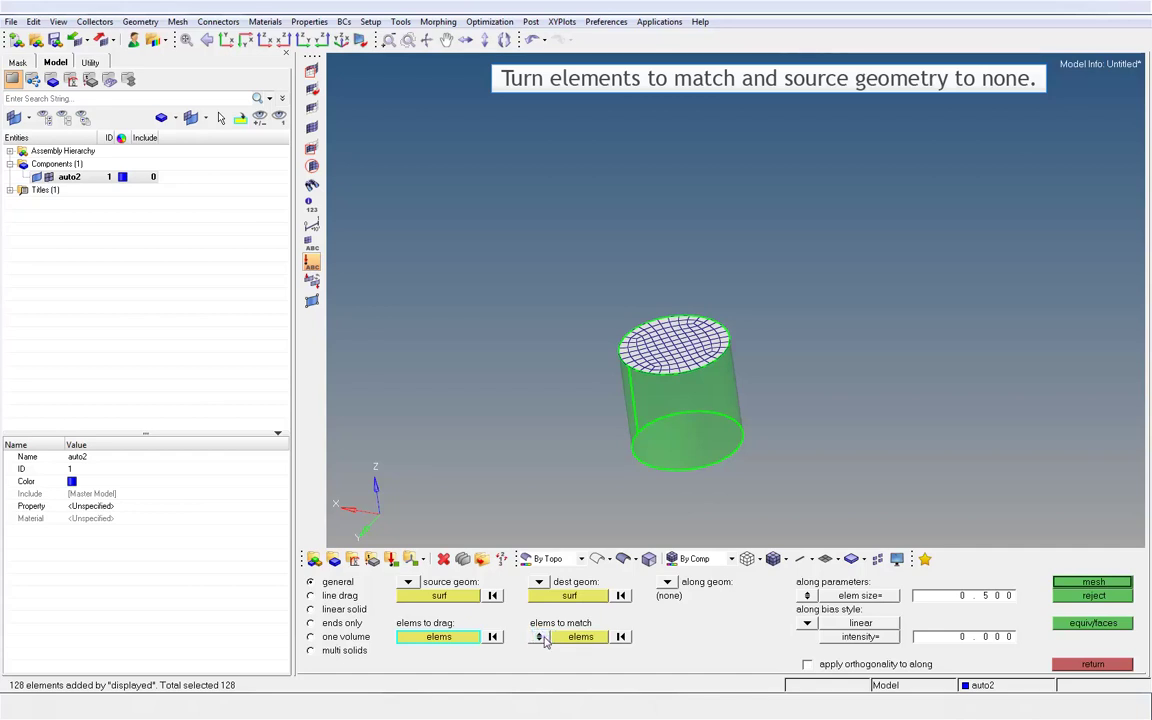
pyautogui.click(541, 638)
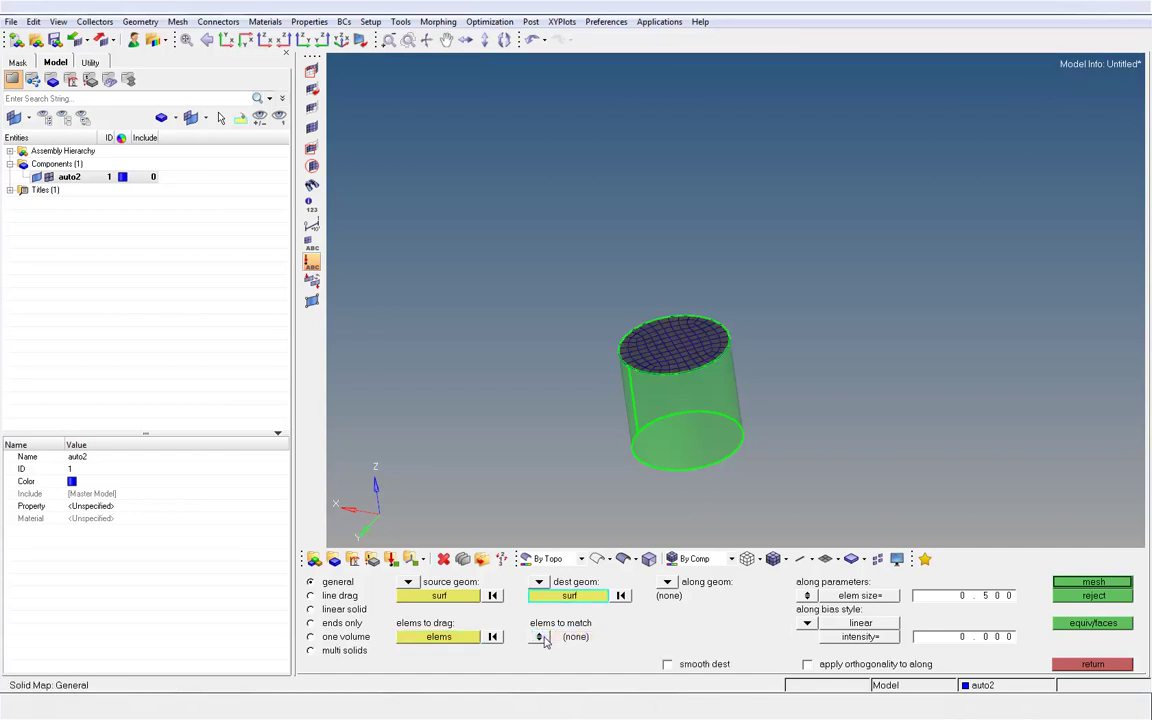
pyautogui.keyDown('ctrl'); pyautogui.moveTo(766, 495); pyautogui.dragTo(734, 300); pyautogui.keyUp('ctrl')
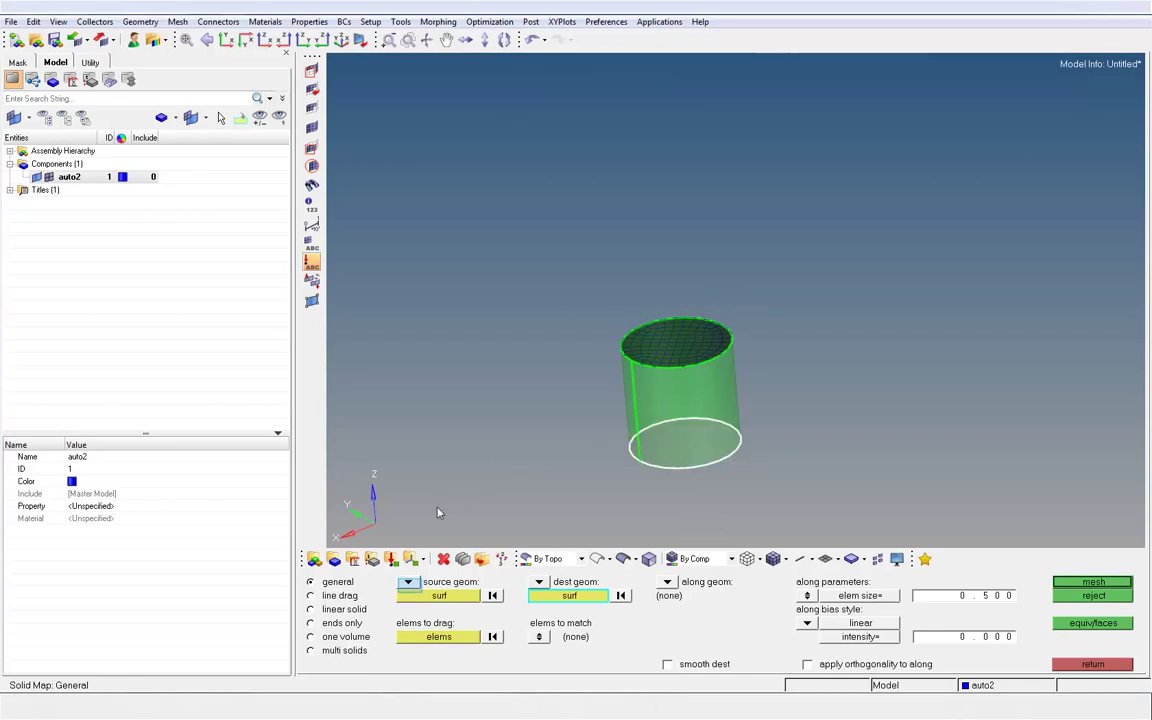
# Step: With source geometry set to none, sweep hexa elements along the cylinder's side surface
pyautogui.click(408, 582)
pyautogui.click(396, 636)
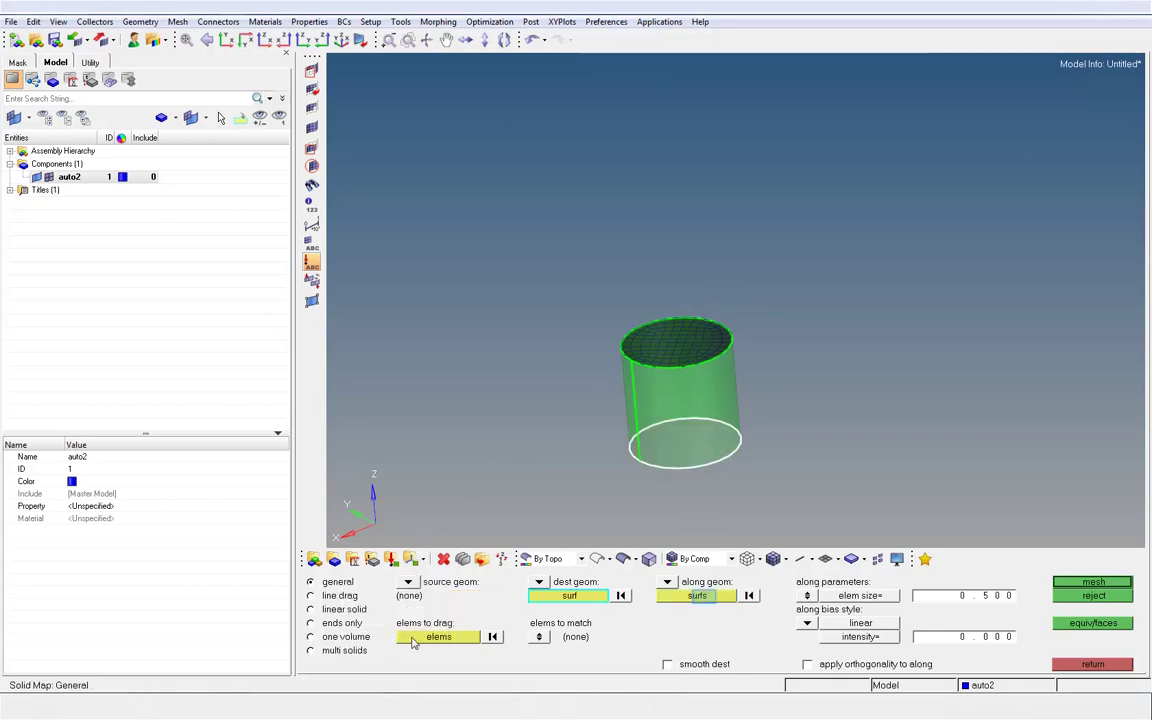
pyautogui.click(699, 597)
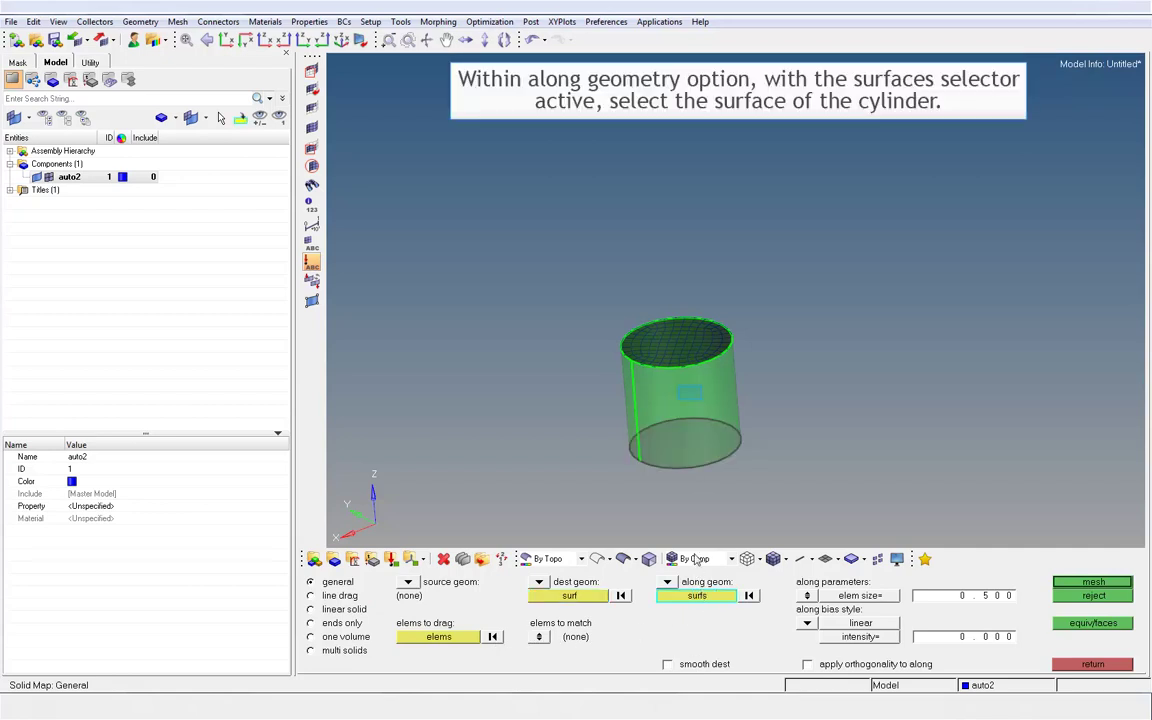
pyautogui.click(690, 399)
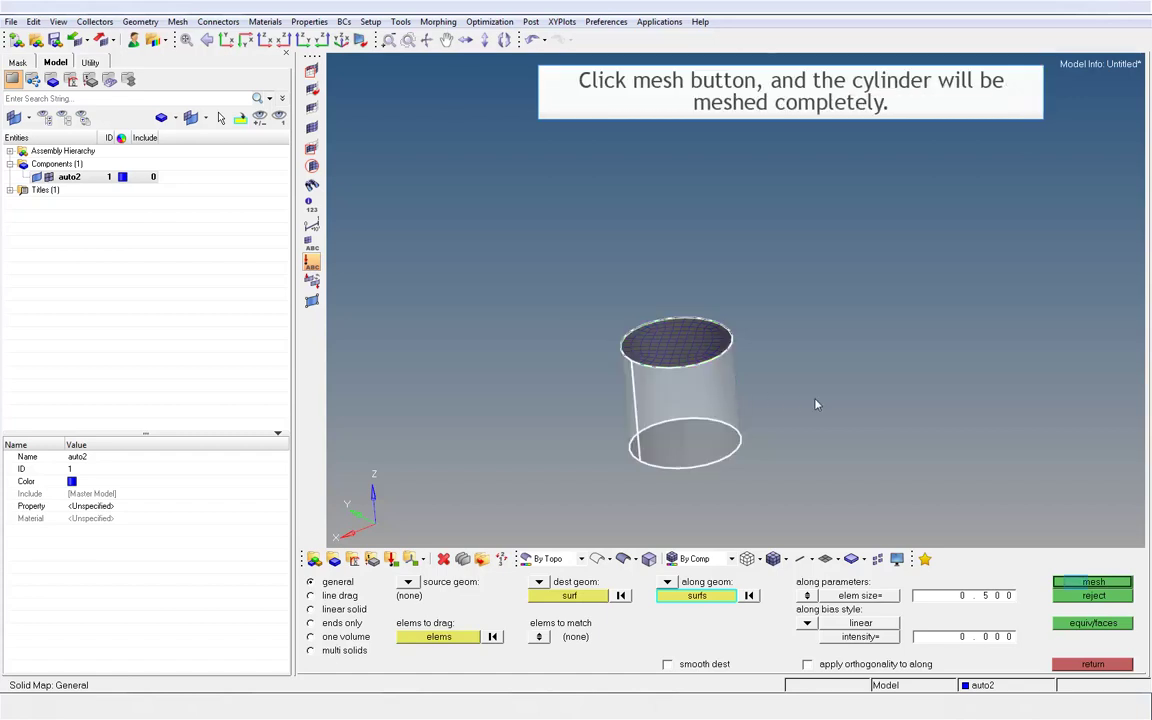
pyautogui.click(1080, 584)
pyautogui.keyDown('ctrl'); pyautogui.moveTo(664, 365); pyautogui.dragTo(734, 300); pyautogui.keyUp('ctrl')
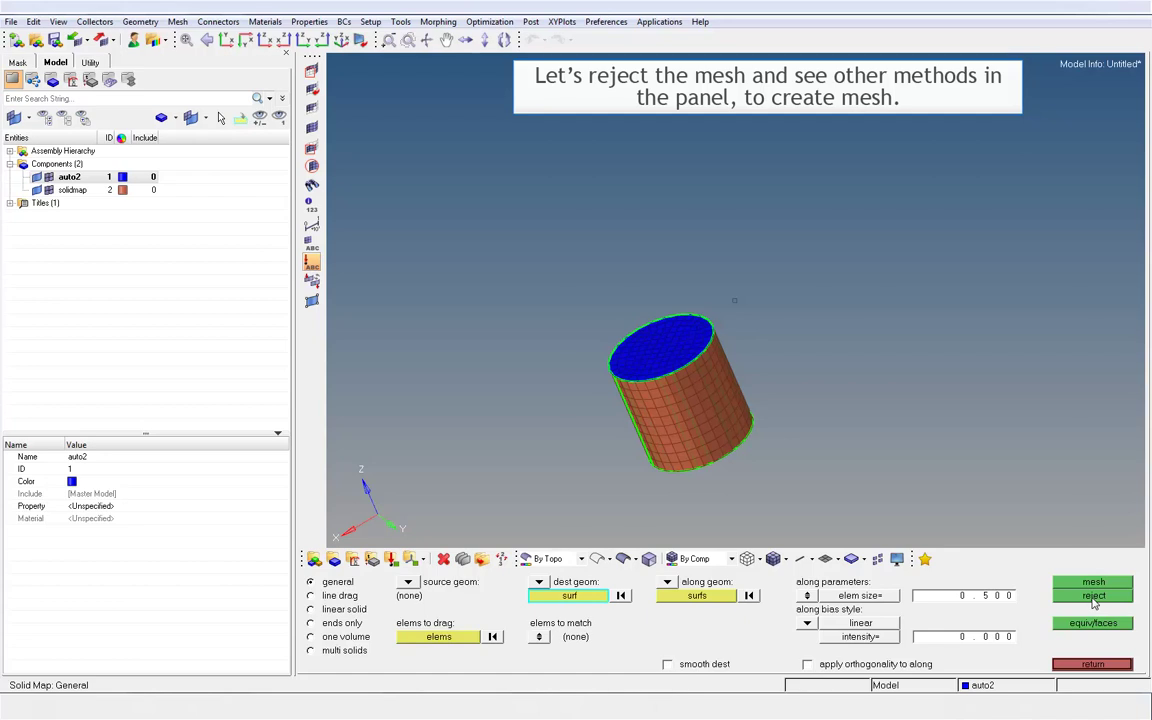
# Step: Reject the solid mesh and select the 128 displayed elements in line drag mode
pyautogui.click(1094, 597)
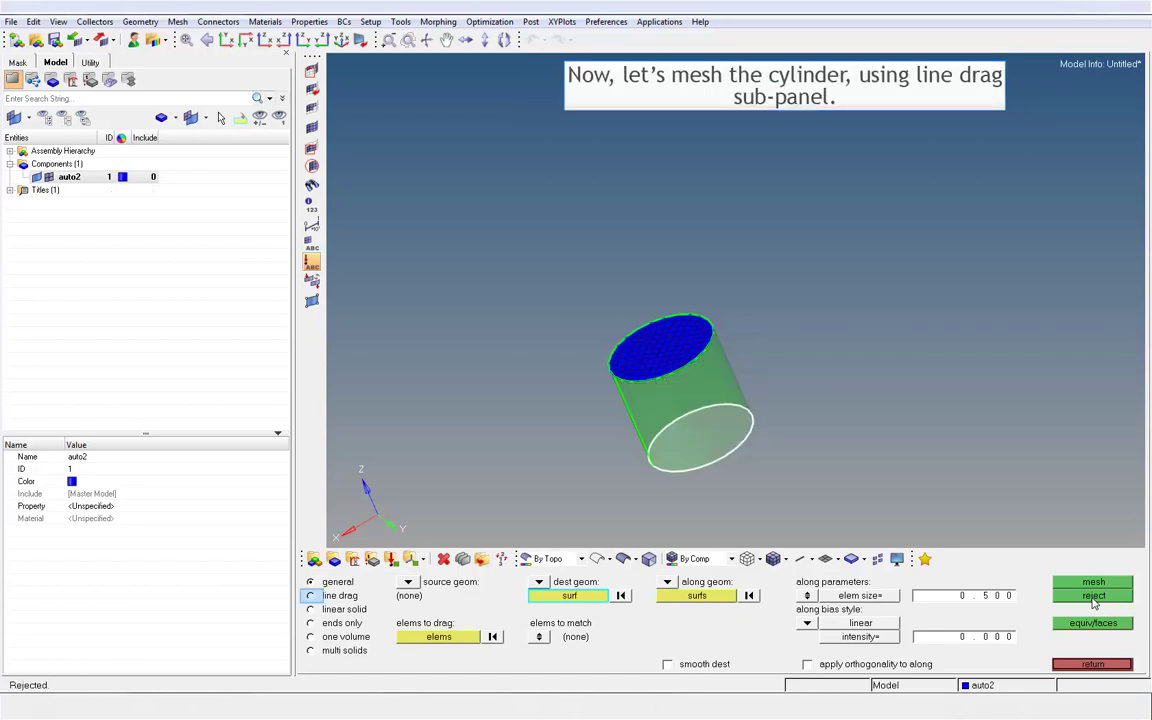
pyautogui.click(311, 596)
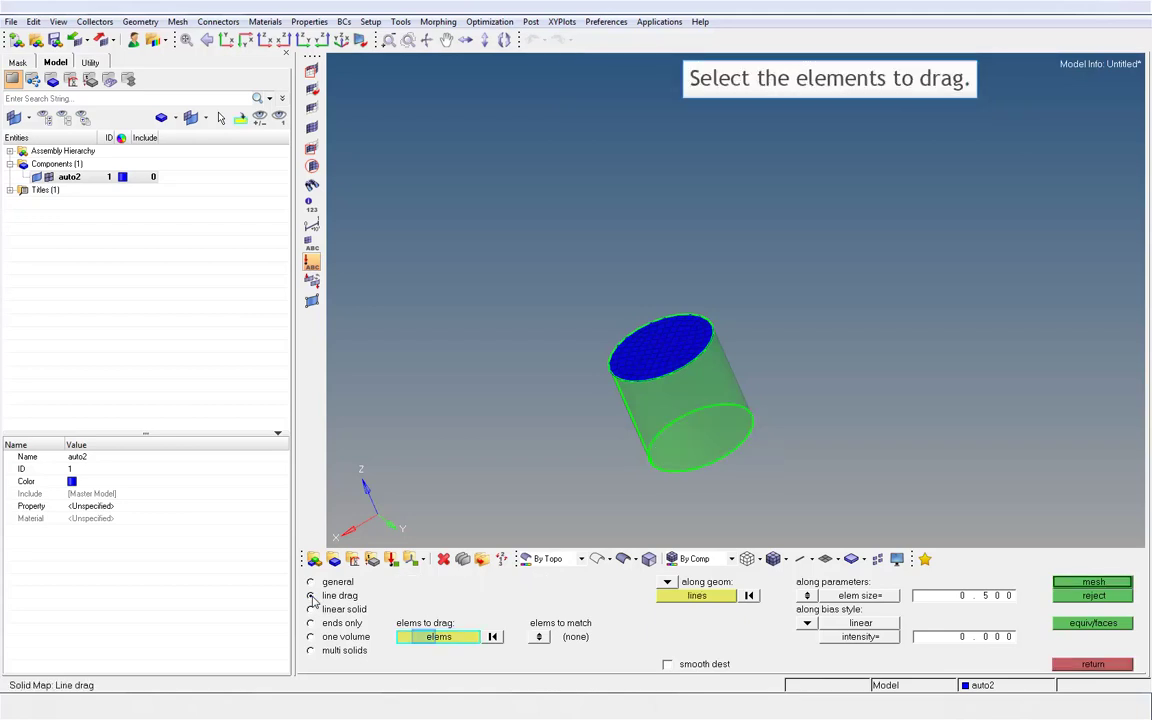
pyautogui.click(435, 637)
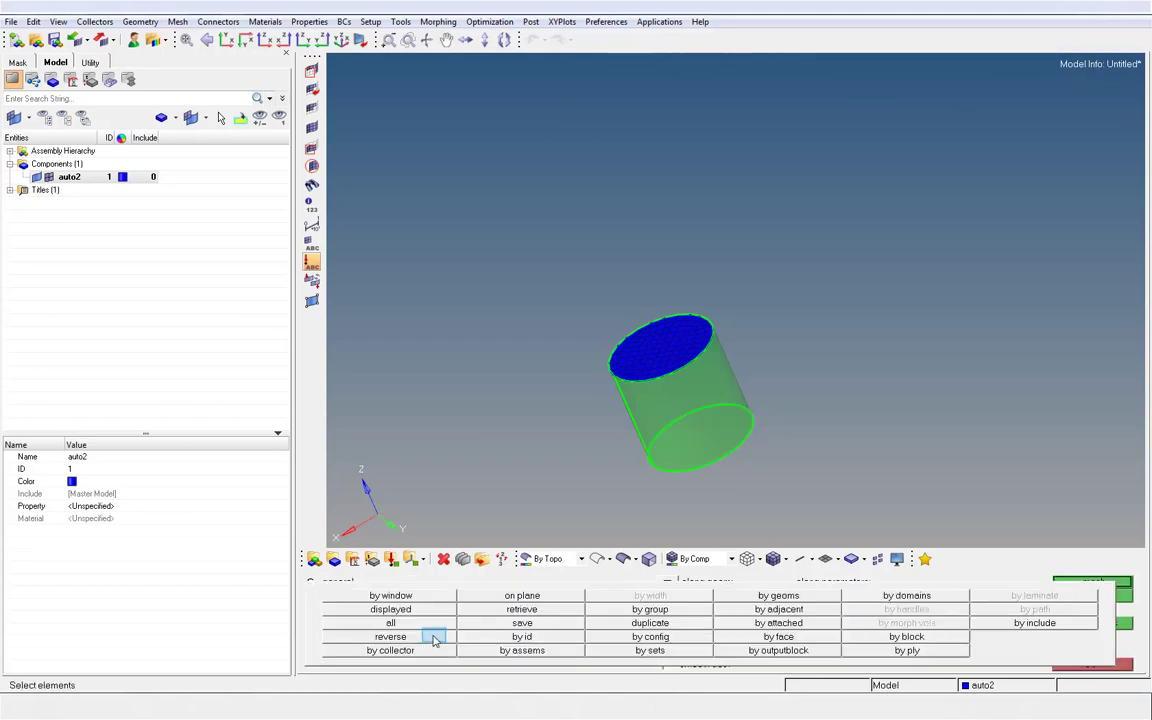
pyautogui.click(437, 609)
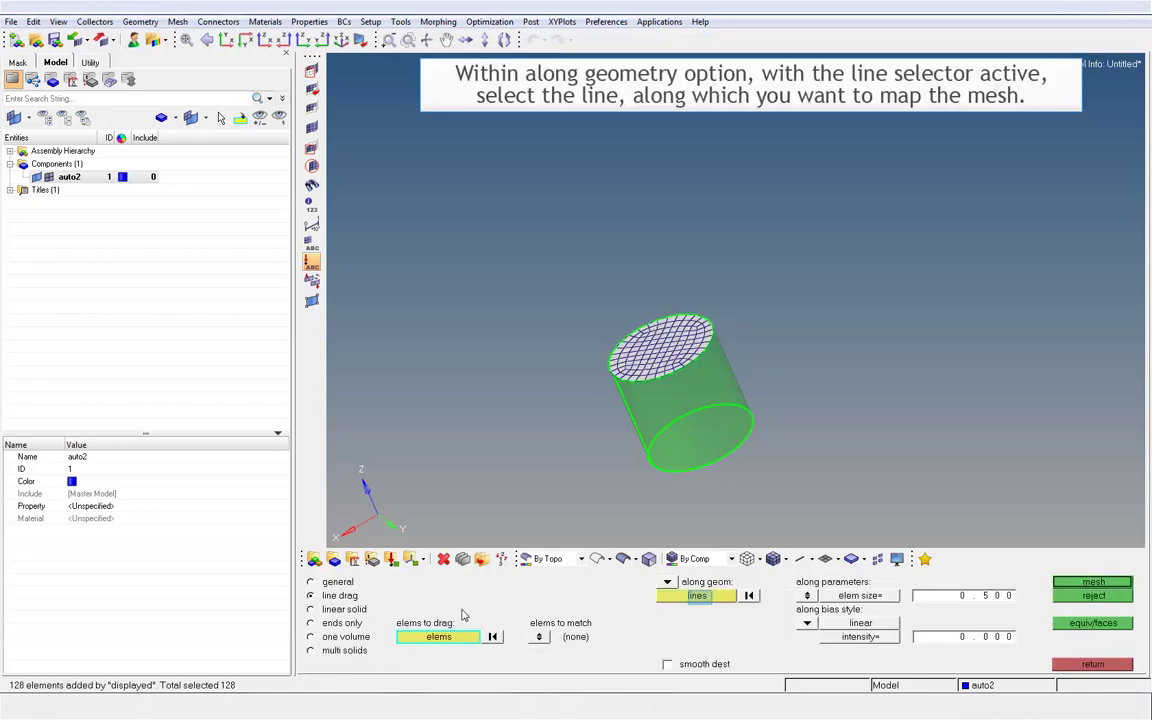
# Step: Line-drag 1280 solid elements along the cylinder's left edge, inspect them, then reject
pyautogui.click(698, 597)
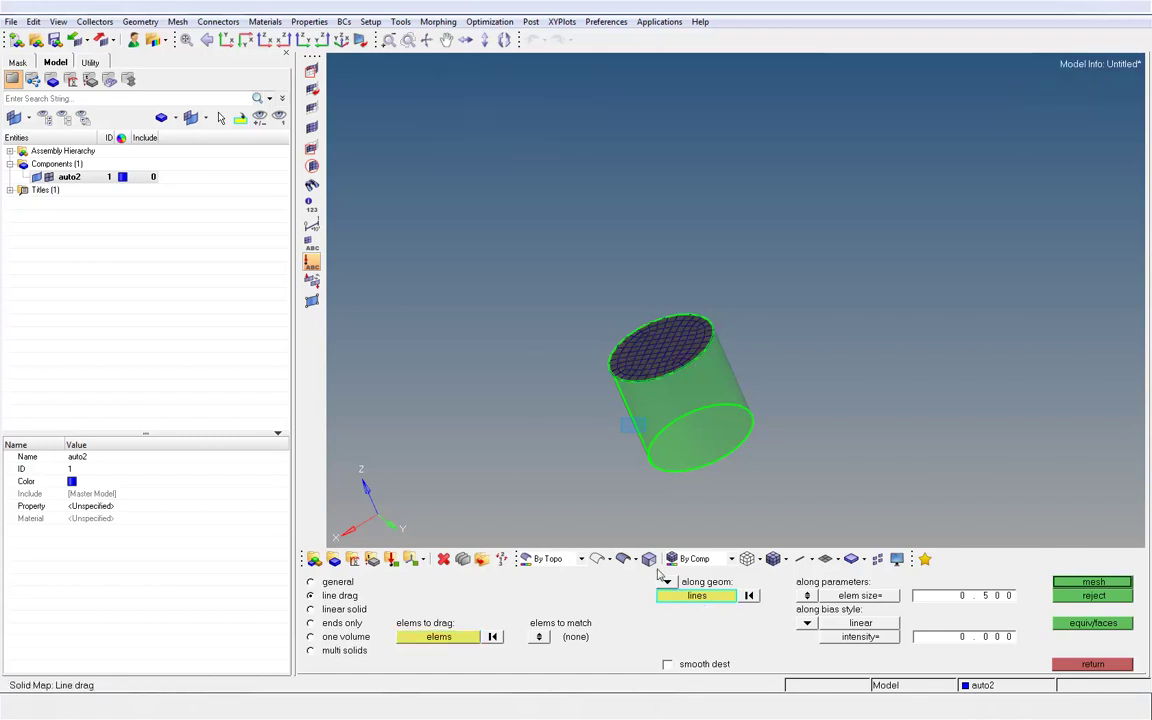
pyautogui.click(633, 430)
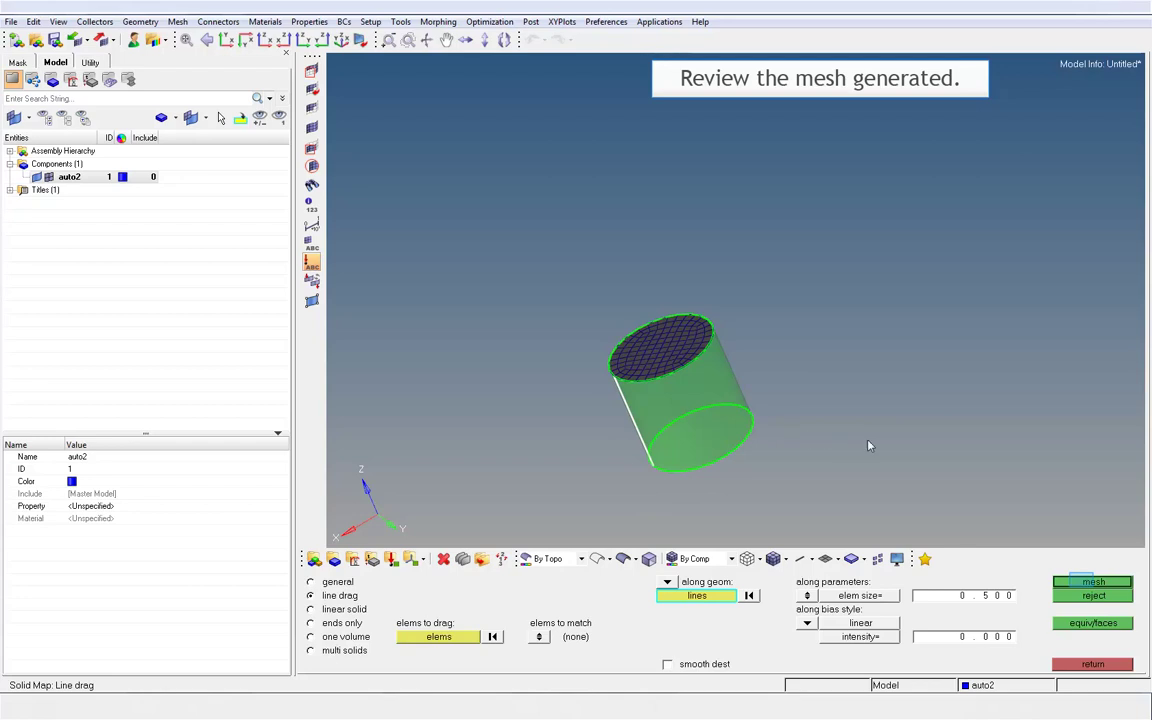
pyautogui.click(1085, 585)
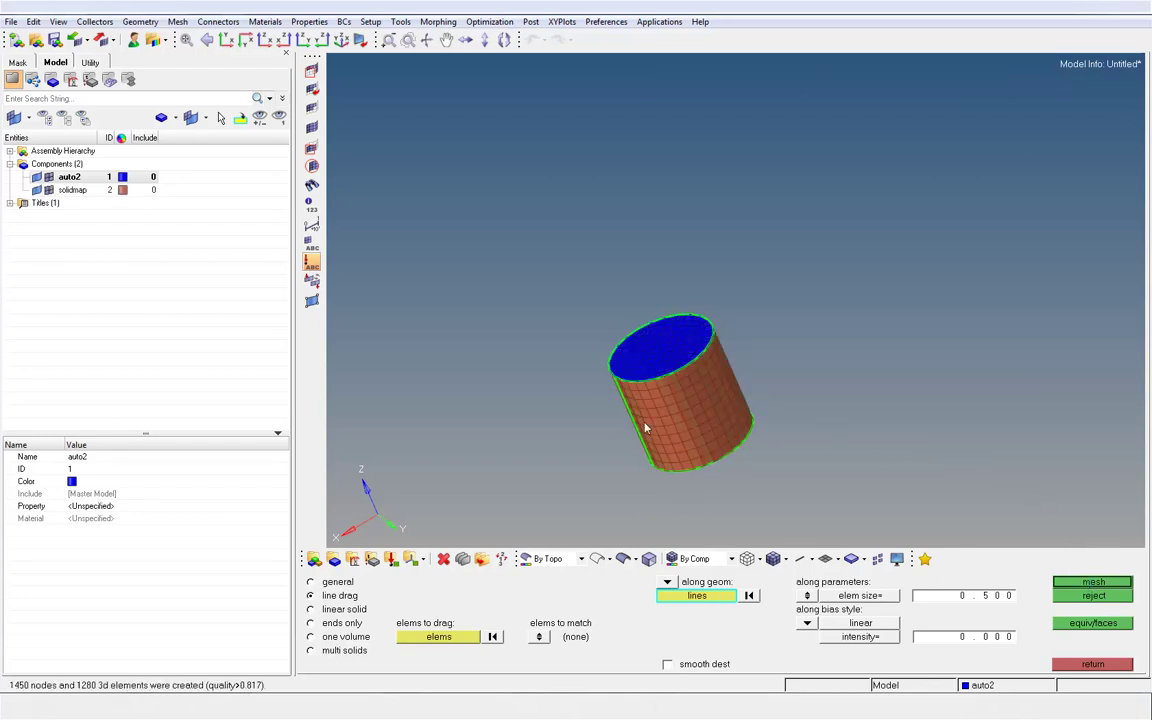
pyautogui.keyDown('ctrl'); pyautogui.moveTo(580, 379); pyautogui.dragTo(808, 432); pyautogui.keyUp('ctrl')
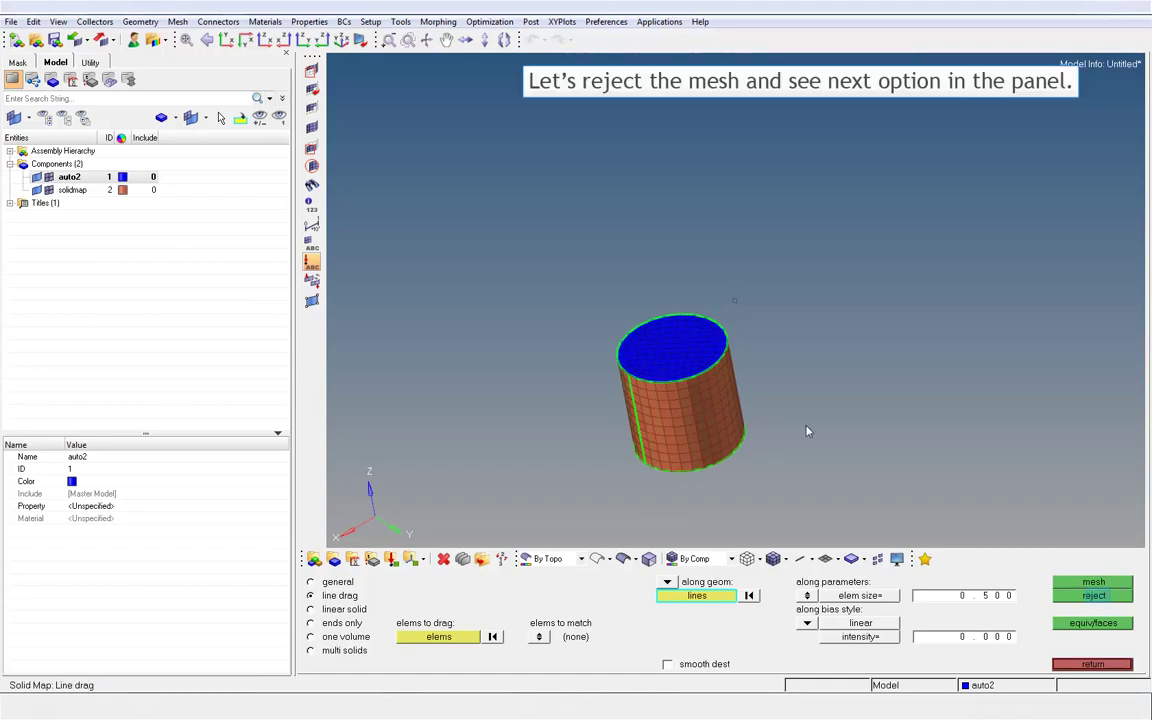
pyautogui.click(1095, 597)
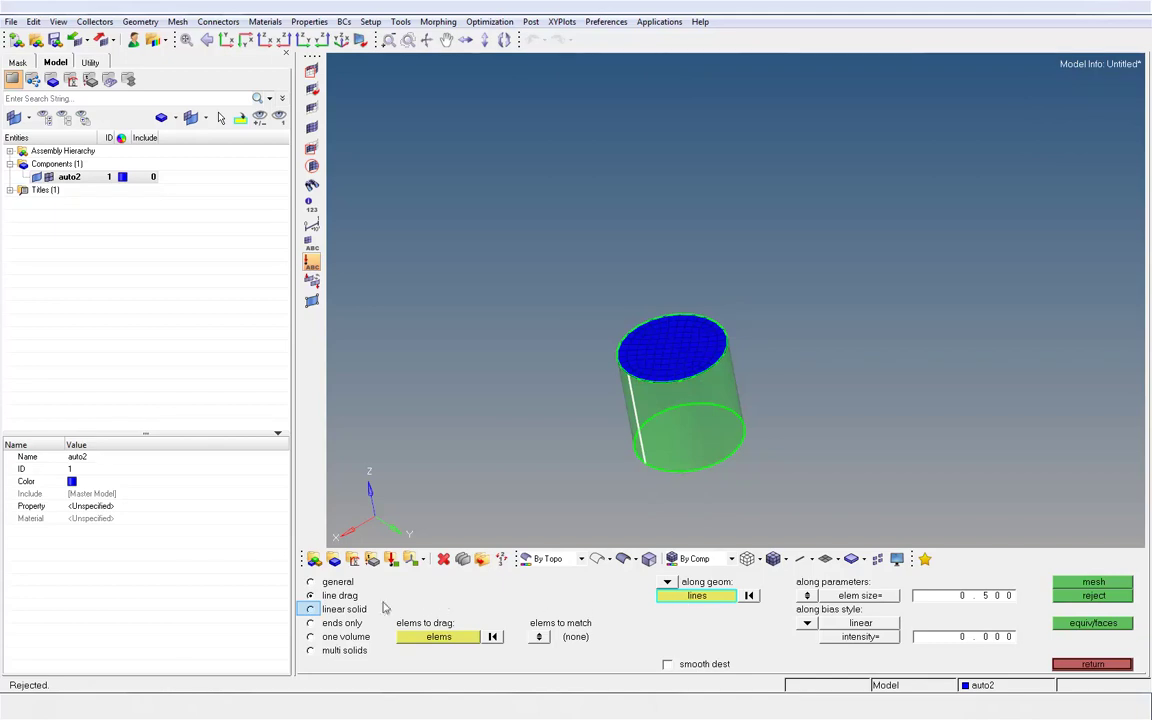
# Step: Switch solid map to linear solid and keep the 128-element bottom-face mesh
pyautogui.click(310, 609)
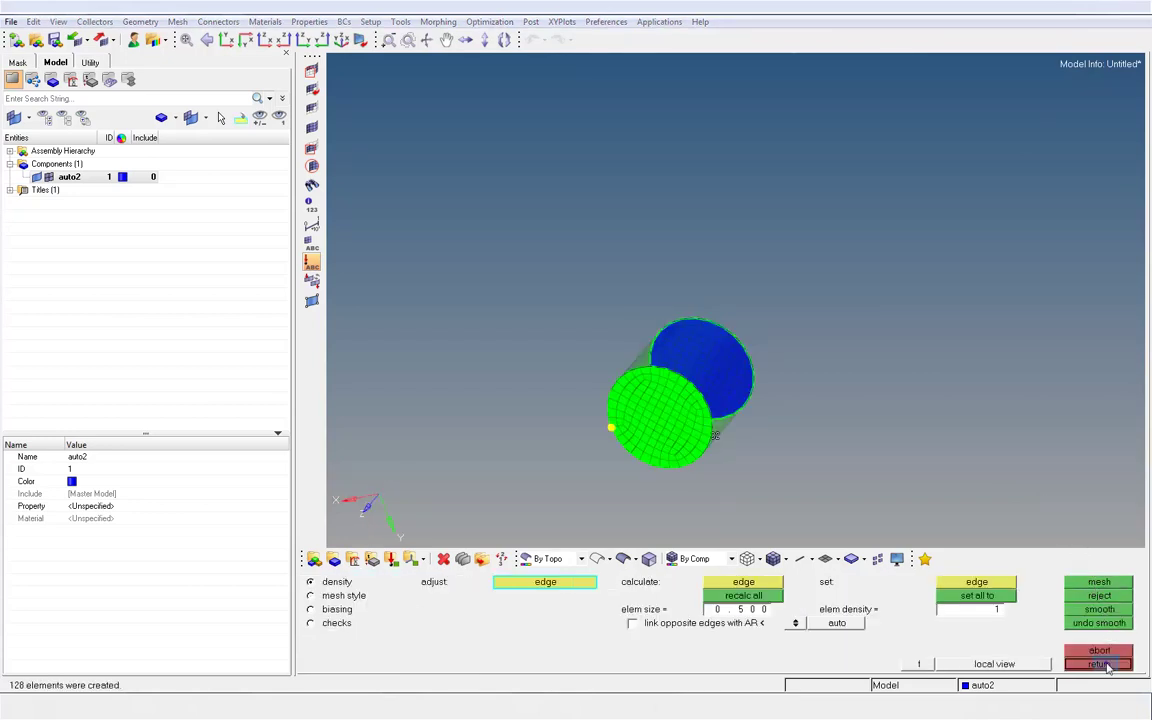
pyautogui.click(1104, 665)
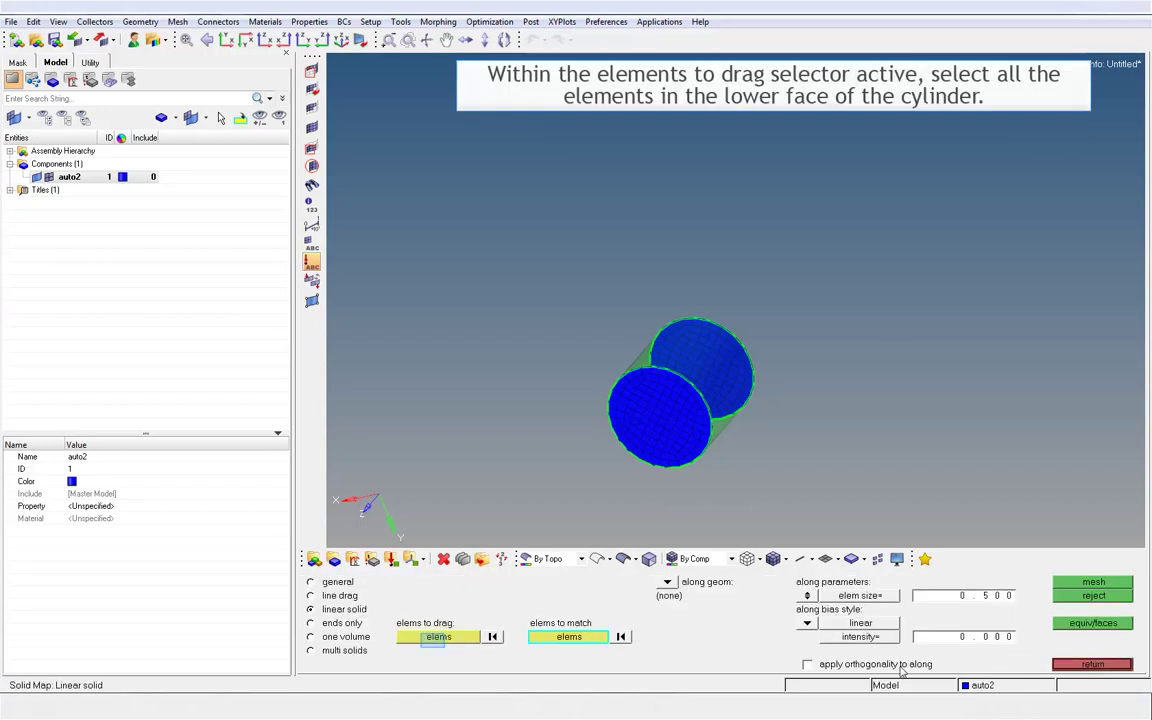
pyautogui.click(437, 638)
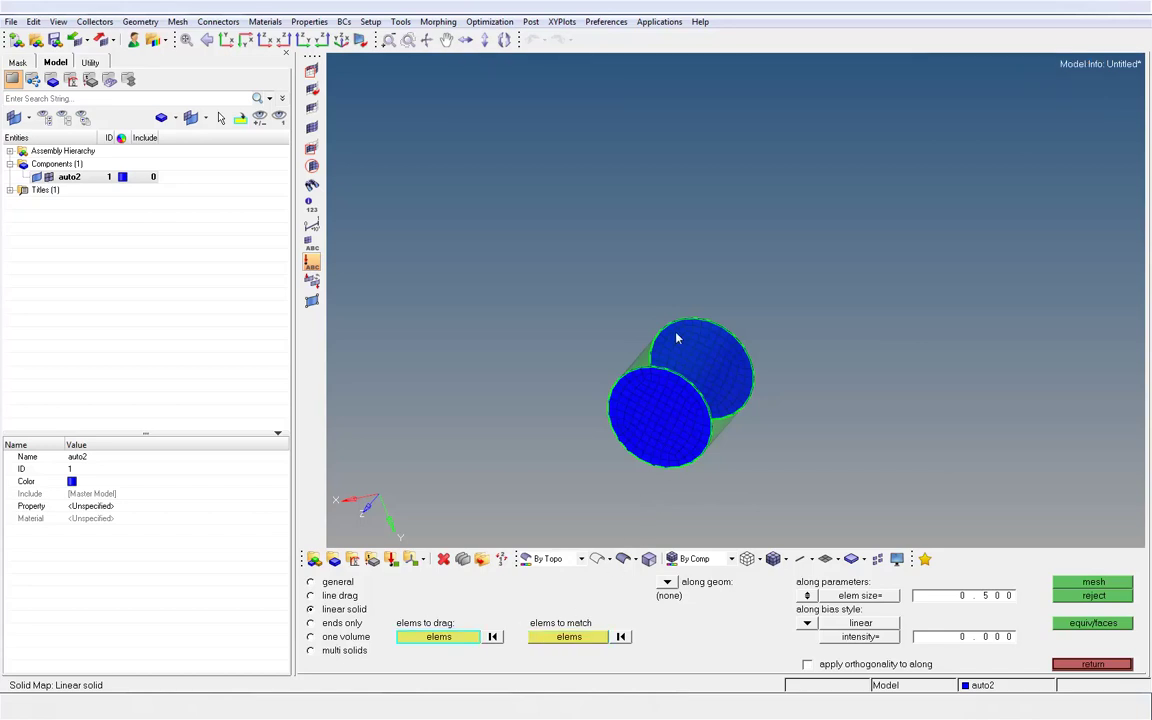
pyautogui.keyDown('ctrl'); pyautogui.moveTo(676, 338); pyautogui.dragTo(740, 488); pyautogui.keyUp('ctrl')
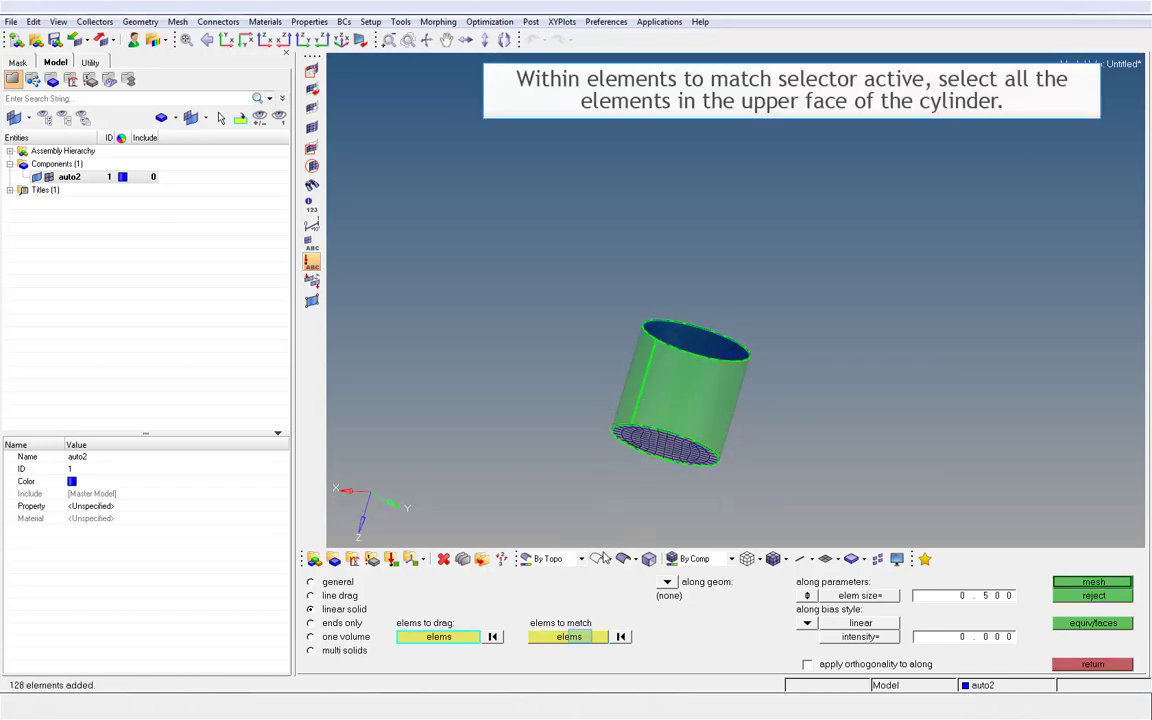
pyautogui.click(568, 637)
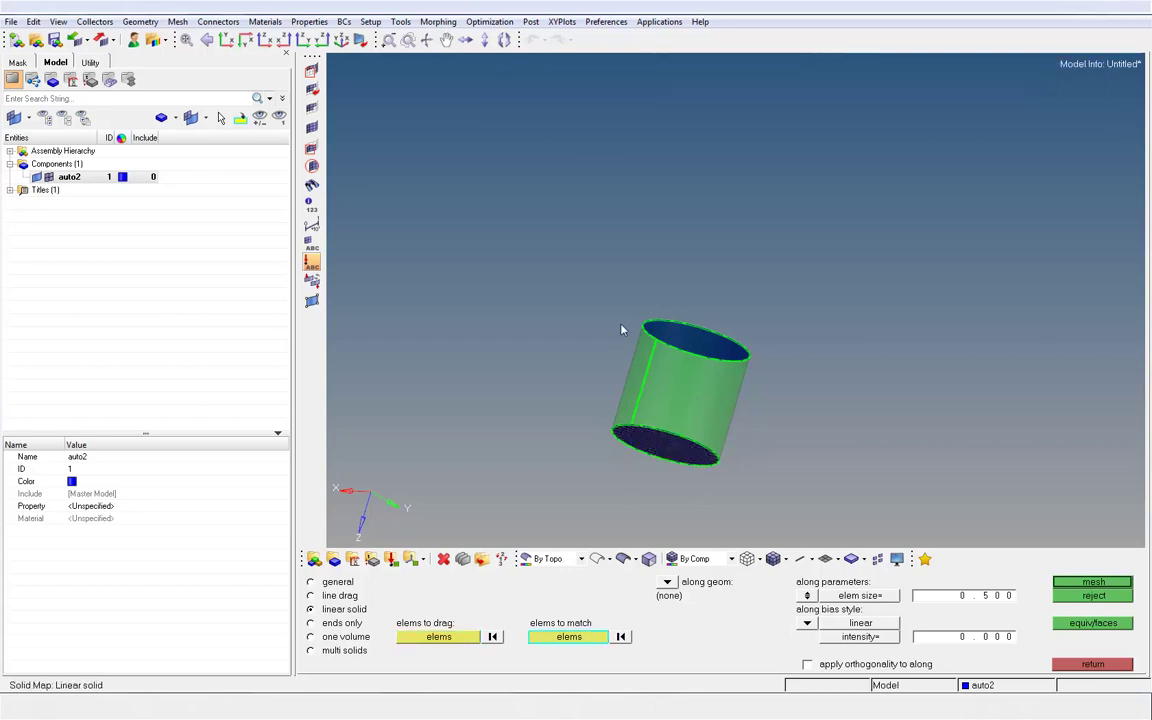
pyautogui.keyDown('shift'); pyautogui.moveTo(622, 283); pyautogui.dragTo(818, 380); pyautogui.keyUp('shift')
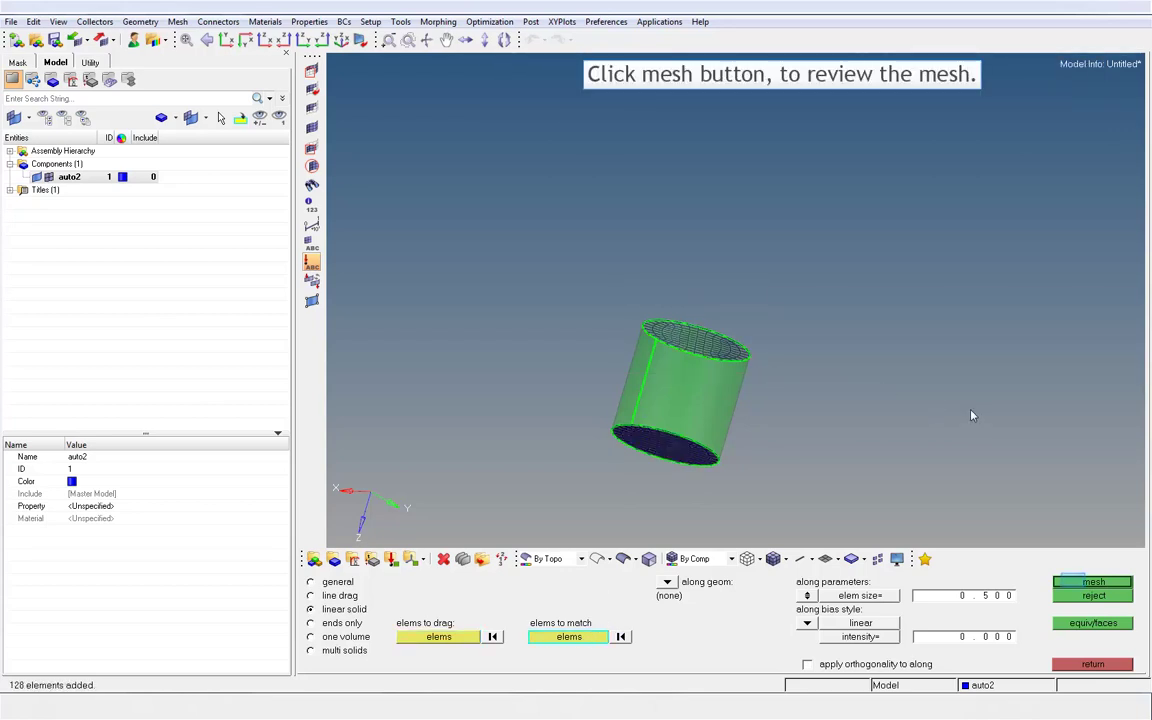
pyautogui.click(1076, 586)
pyautogui.keyDown('ctrl'); pyautogui.moveTo(676, 296); pyautogui.dragTo(734, 300); pyautogui.keyUp('ctrl')
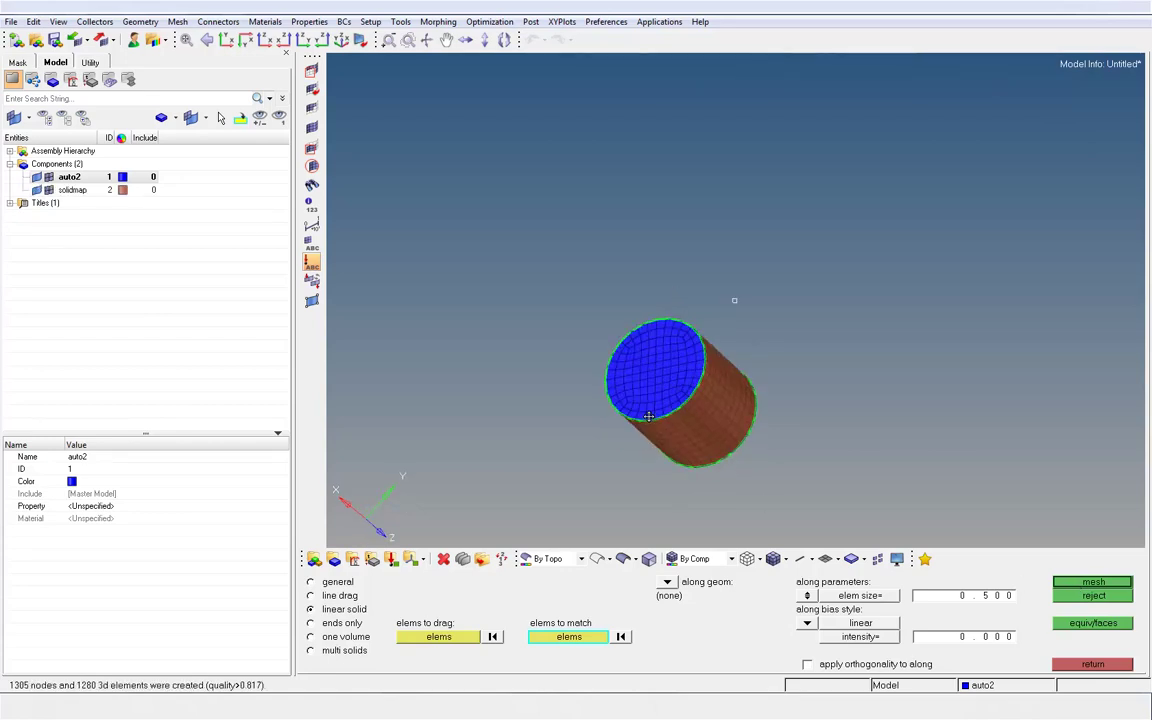
pyautogui.keyDown('ctrl'); pyautogui.moveTo(649, 416); pyautogui.dragTo(720, 327); pyautogui.keyUp('ctrl')
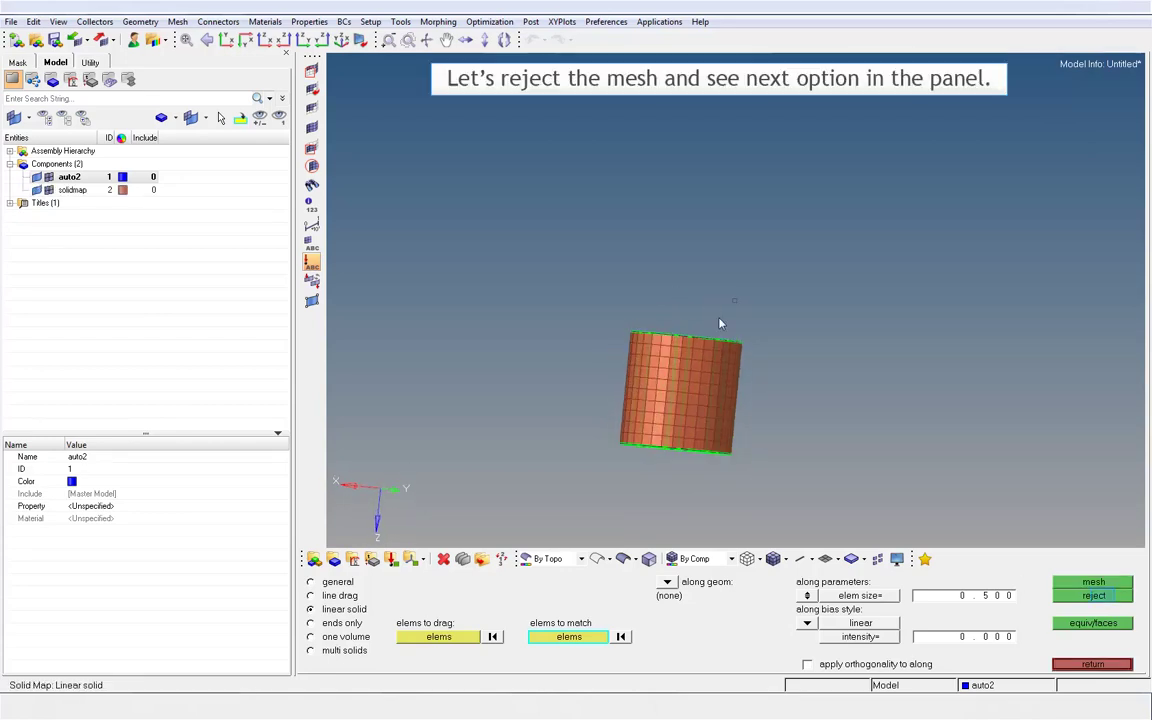
pyautogui.click(1104, 598)
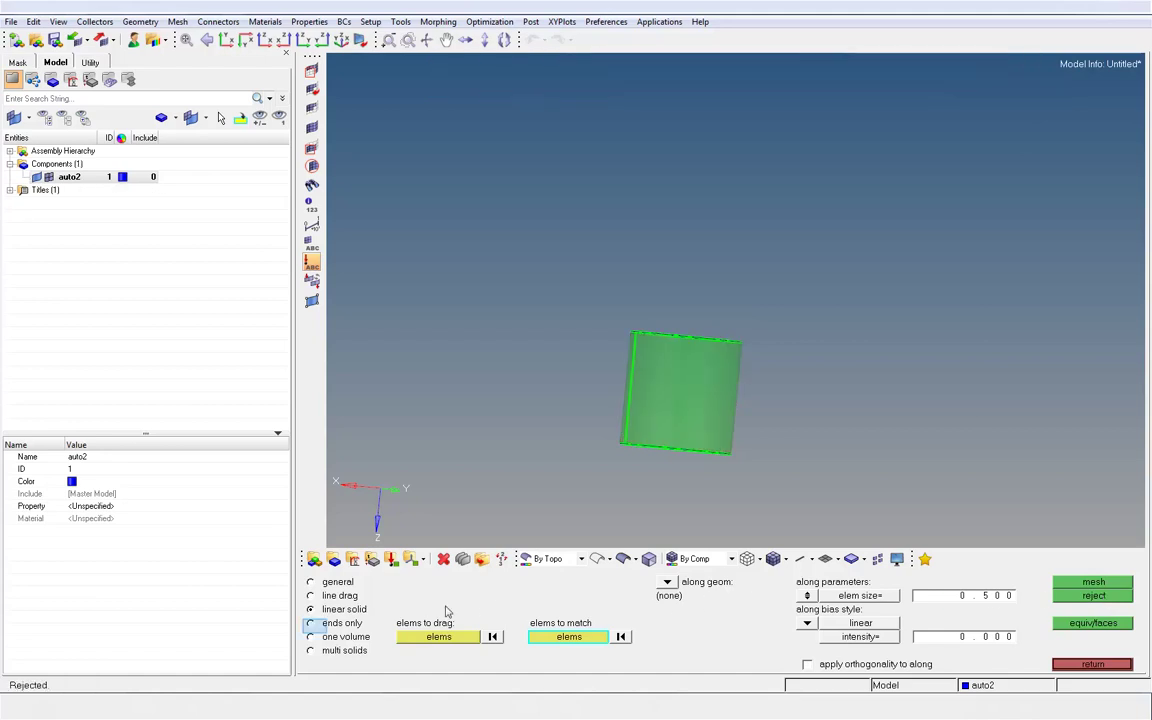
# Step: Try an ends-only solid map with the top face as destination, then reject it
pyautogui.click(310, 623)
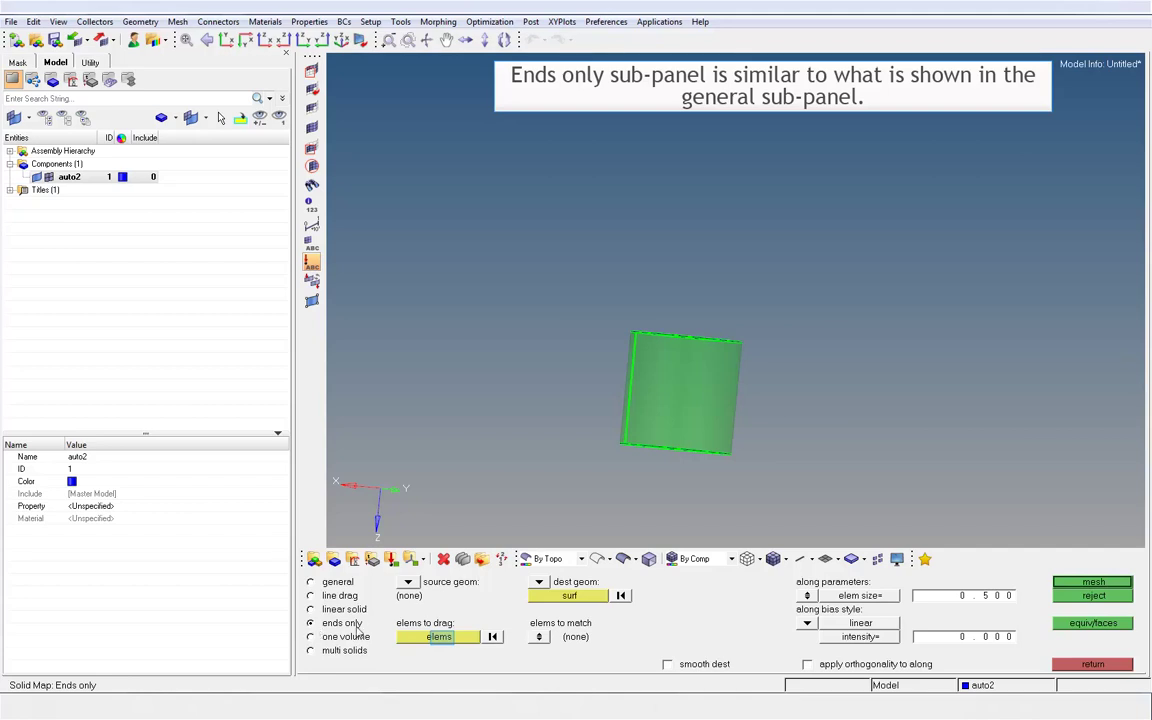
pyautogui.click(440, 637)
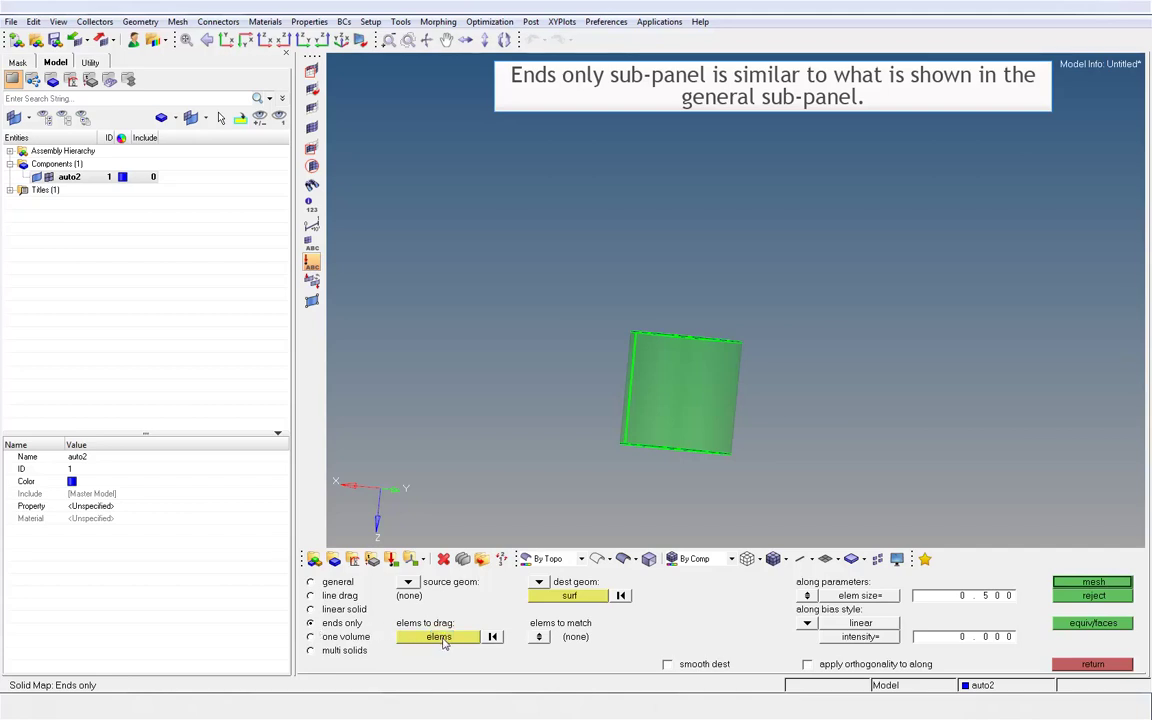
pyautogui.moveTo(633, 496)
pyautogui.keyDown('ctrl'); pyautogui.mouseDown()
pyautogui.moveTo(636, 386)
pyautogui.moveTo(700, 470)
pyautogui.moveTo(748, 496)
pyautogui.mouseUp(); pyautogui.keyUp('ctrl')
pyautogui.keyDown('ctrl'); pyautogui.moveTo(746, 368); pyautogui.dragTo(693, 503); pyautogui.keyUp('ctrl')
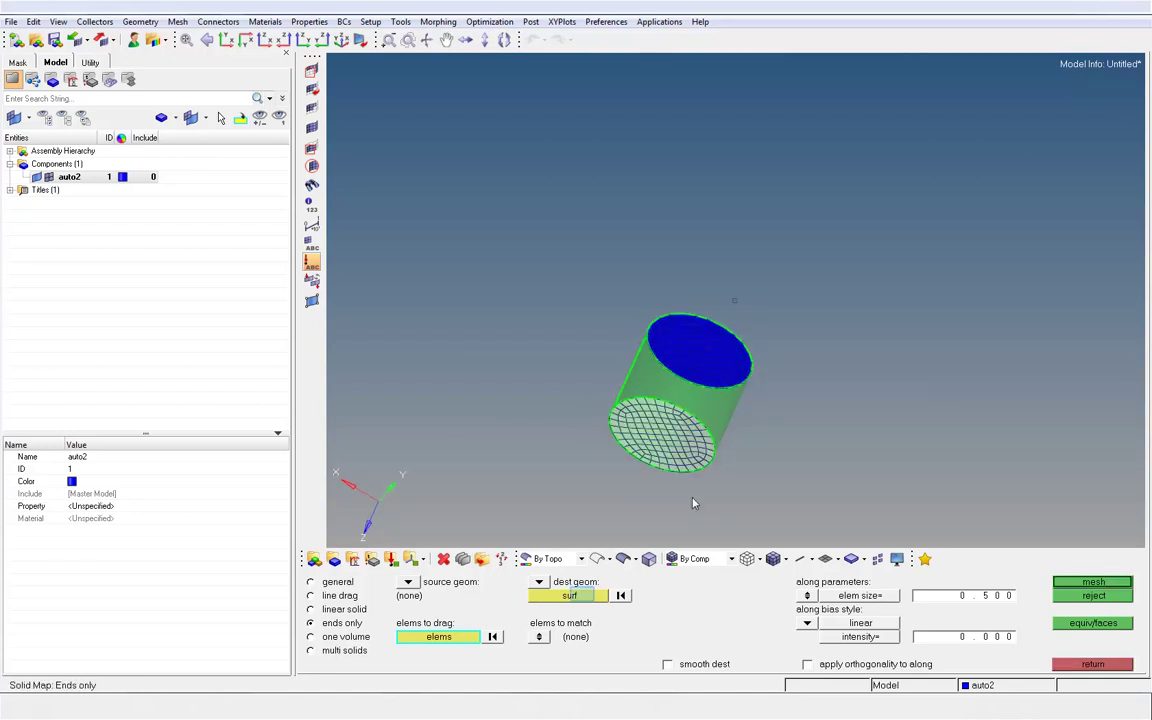
pyautogui.click(584, 598)
pyautogui.keyDown('ctrl'); pyautogui.moveTo(697, 404); pyautogui.dragTo(658, 440); pyautogui.keyUp('ctrl')
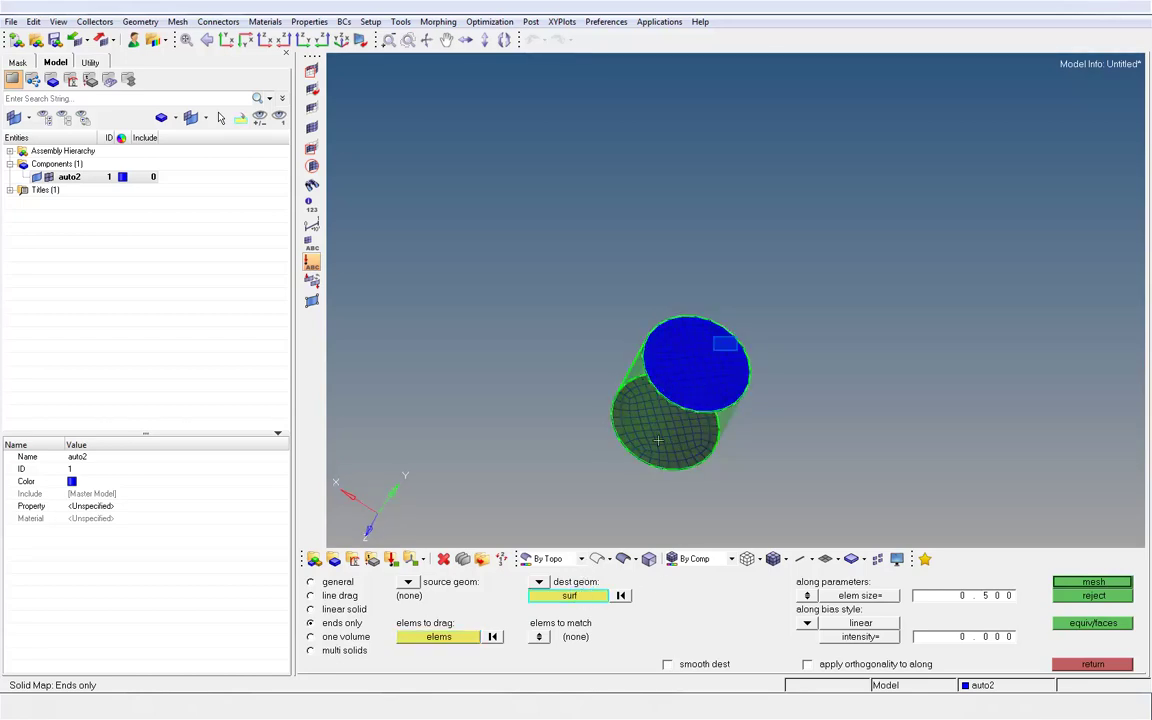
pyautogui.click(690, 345)
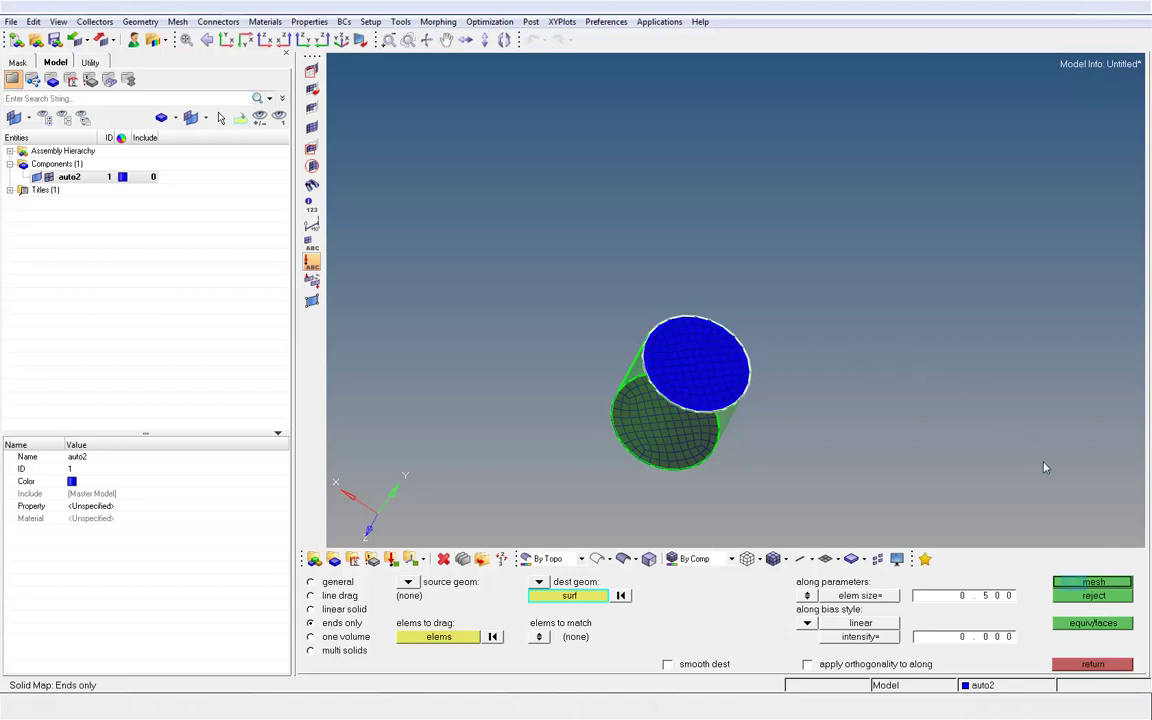
pyautogui.middleClick(768, 492)
pyautogui.keyDown('ctrl'); pyautogui.moveTo(723, 413); pyautogui.dragTo(723, 322); pyautogui.keyUp('ctrl')
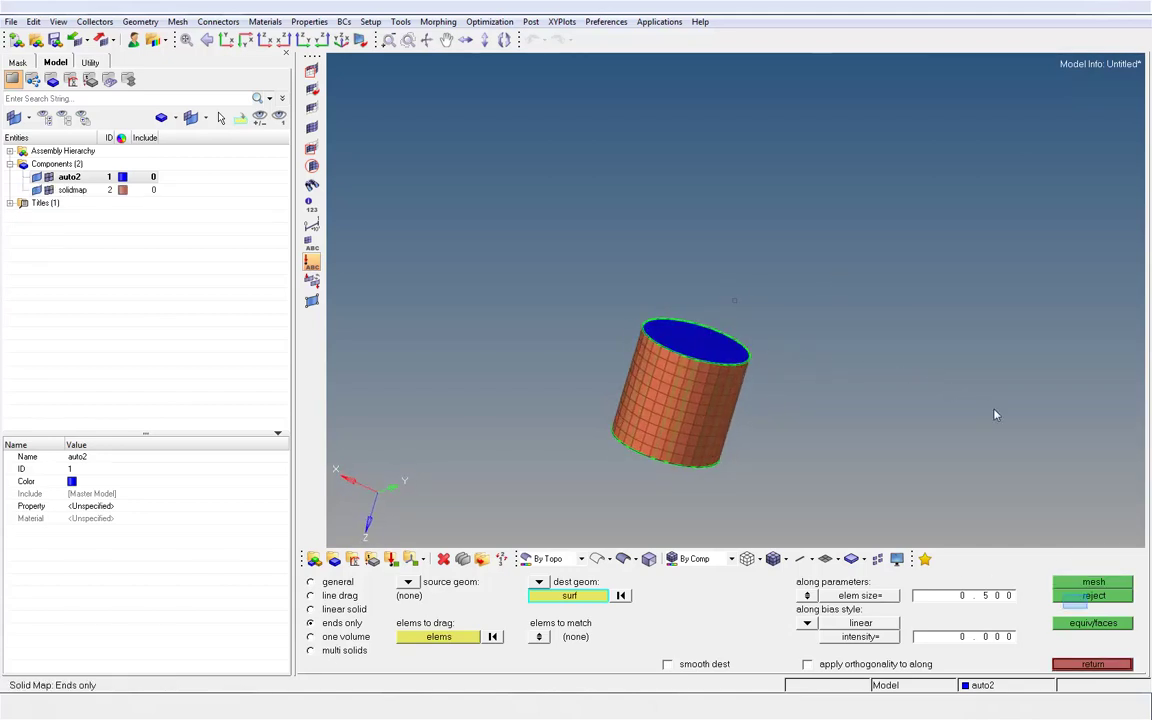
pyautogui.click(1093, 595)
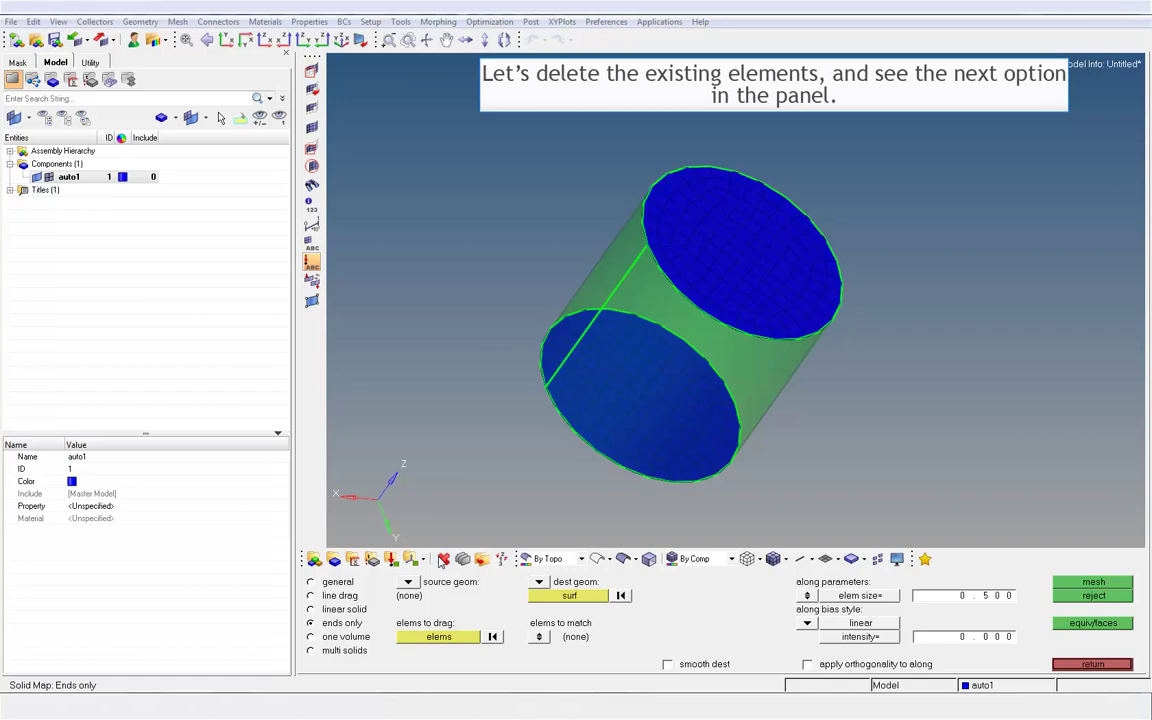
# Step: Delete all 256 displayed end-face shell elements
pyautogui.click(443, 559)
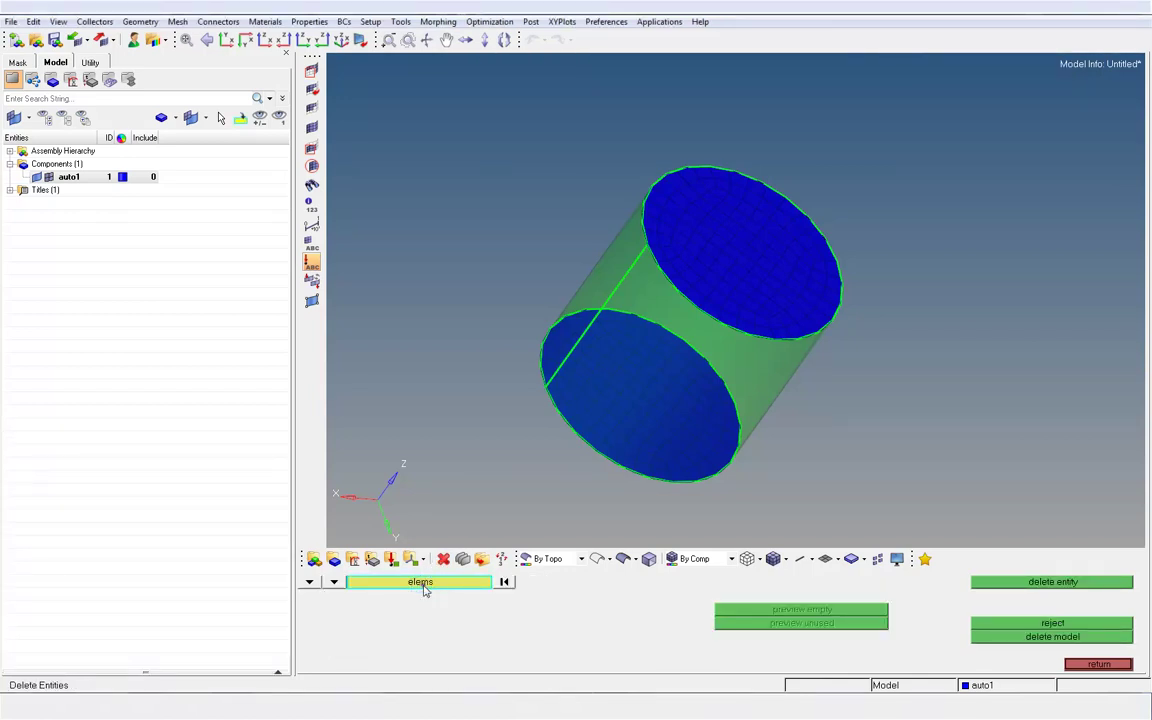
pyautogui.click(423, 590)
pyautogui.click(437, 609)
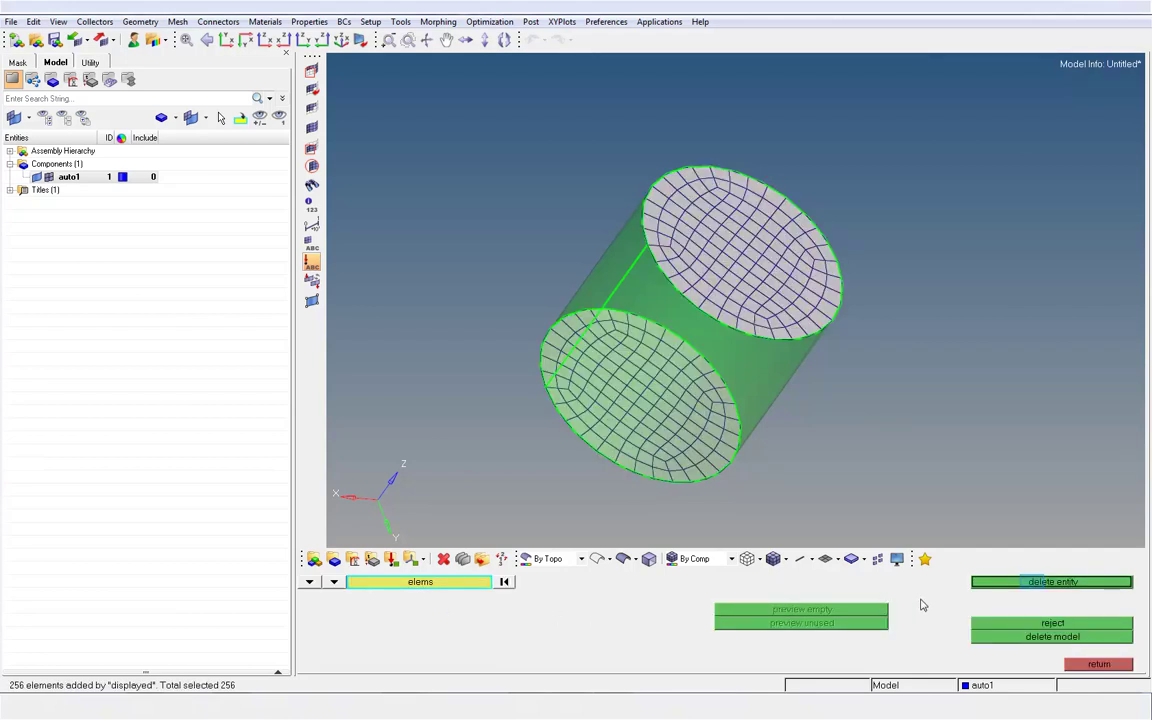
pyautogui.click(1038, 583)
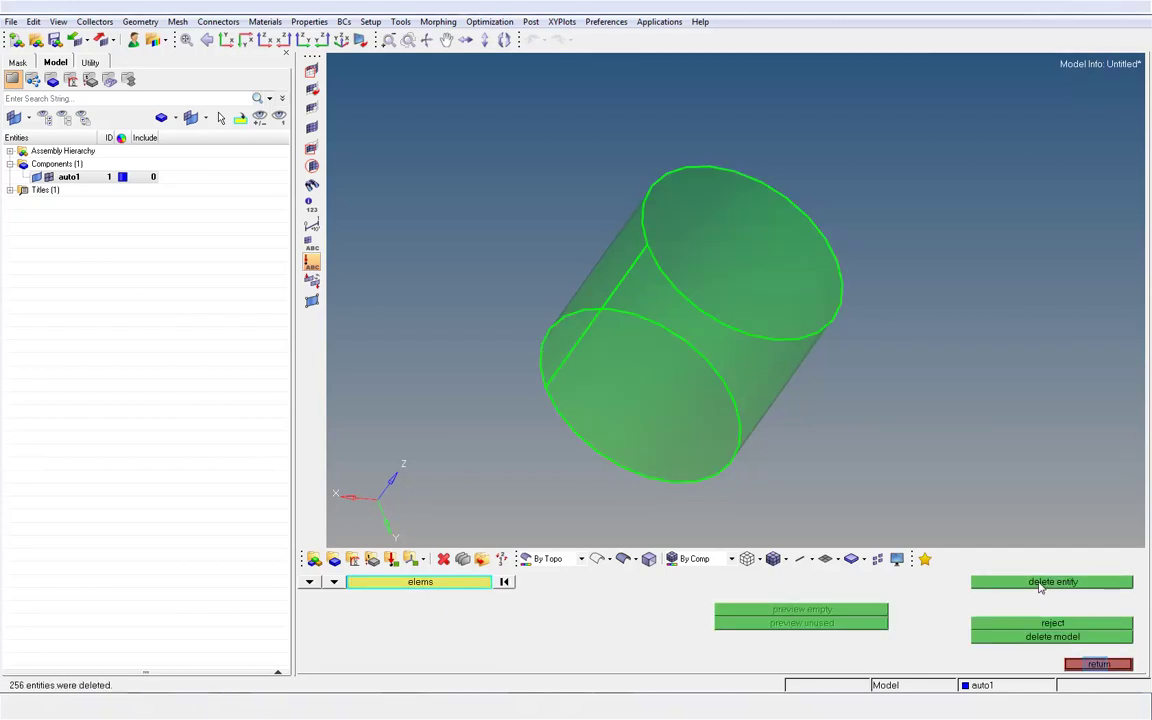
pyautogui.click(1097, 665)
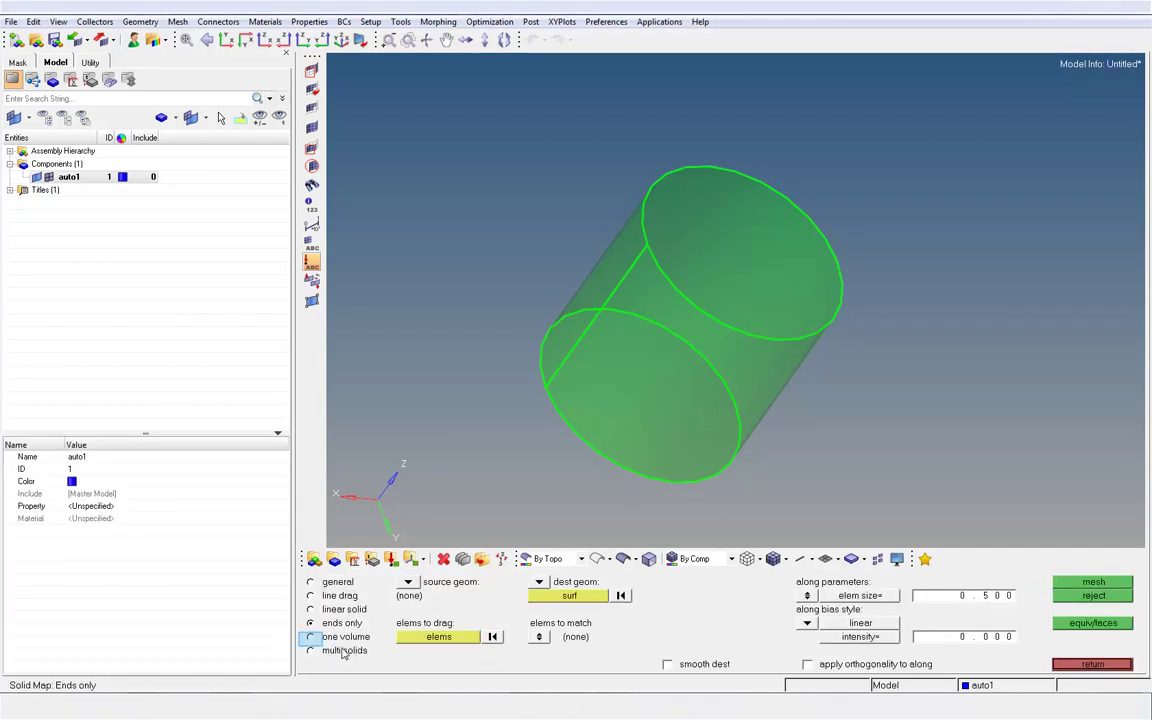
# Step: Switch solid map to one volume and pick the cylinder solid as the volume to mesh
pyautogui.click(310, 637)
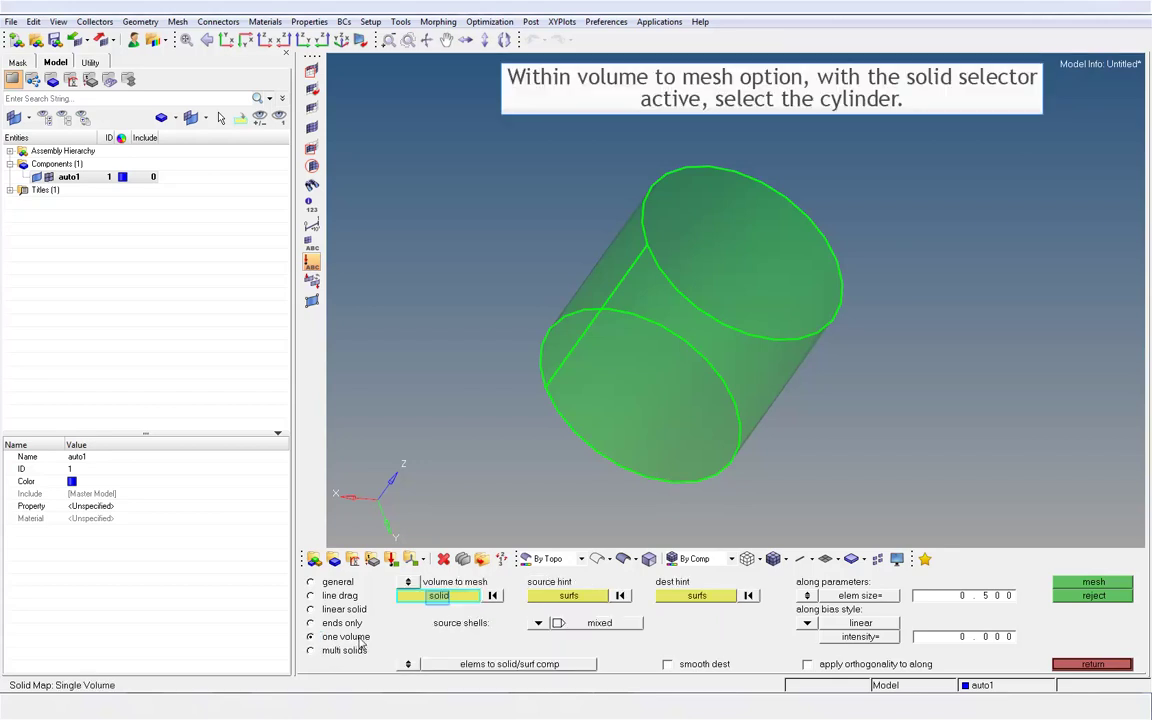
pyautogui.click(438, 597)
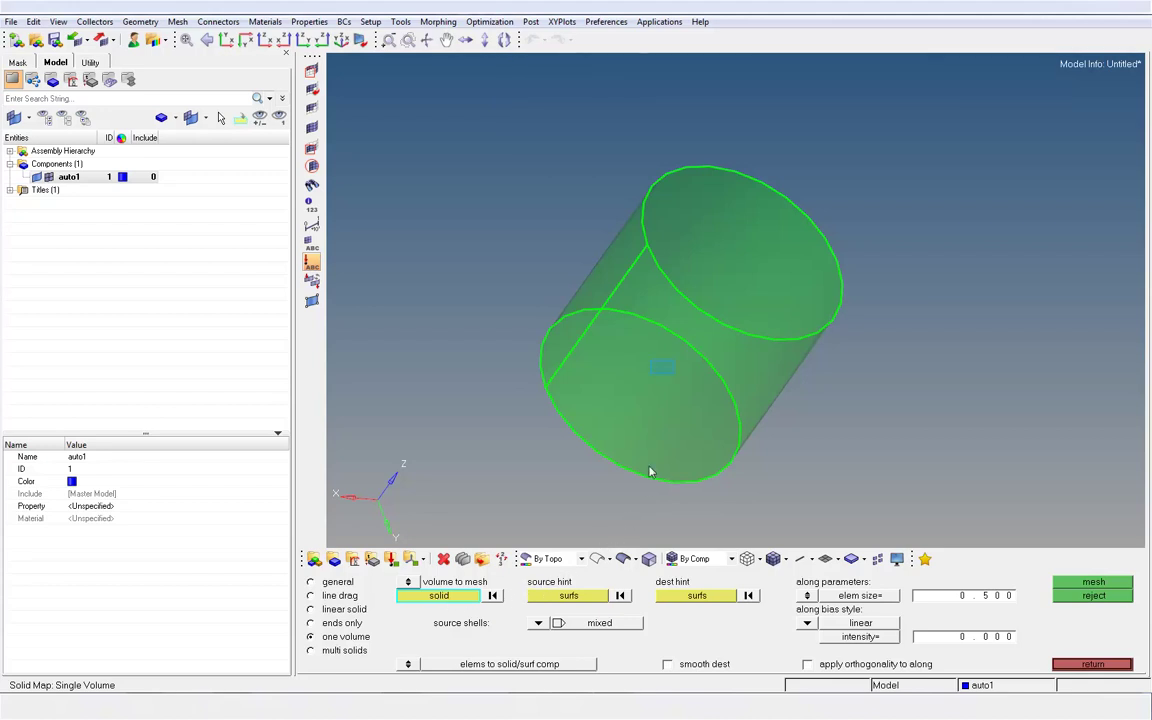
pyautogui.click(663, 372)
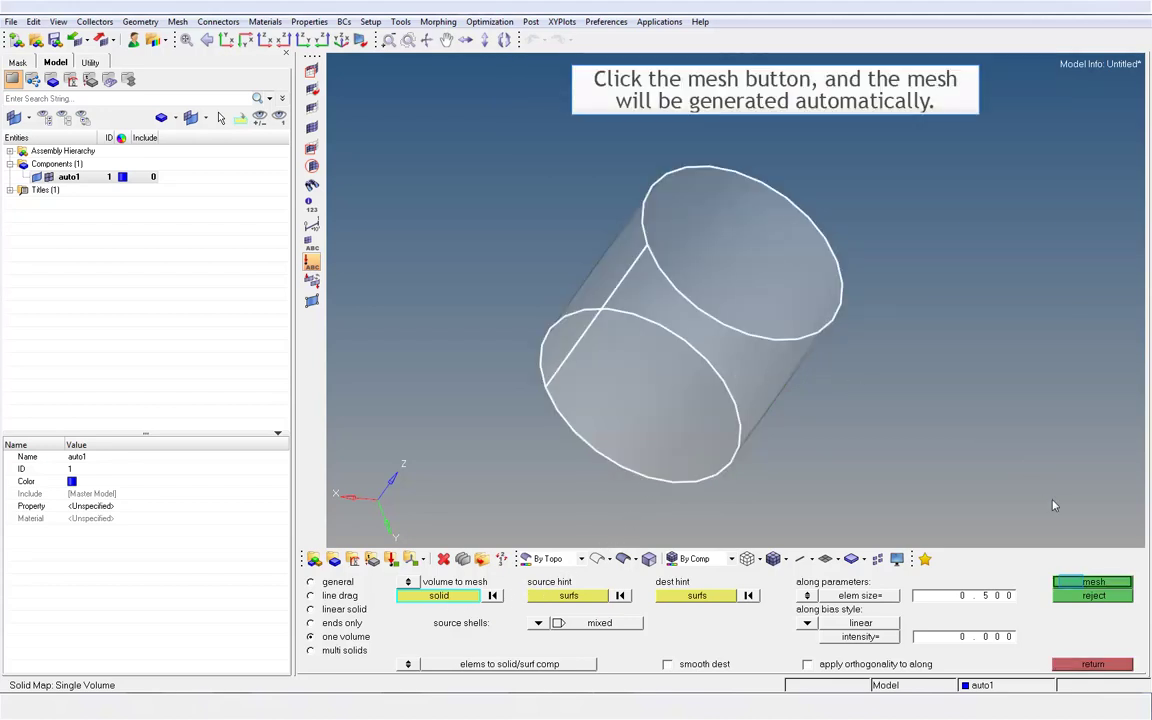